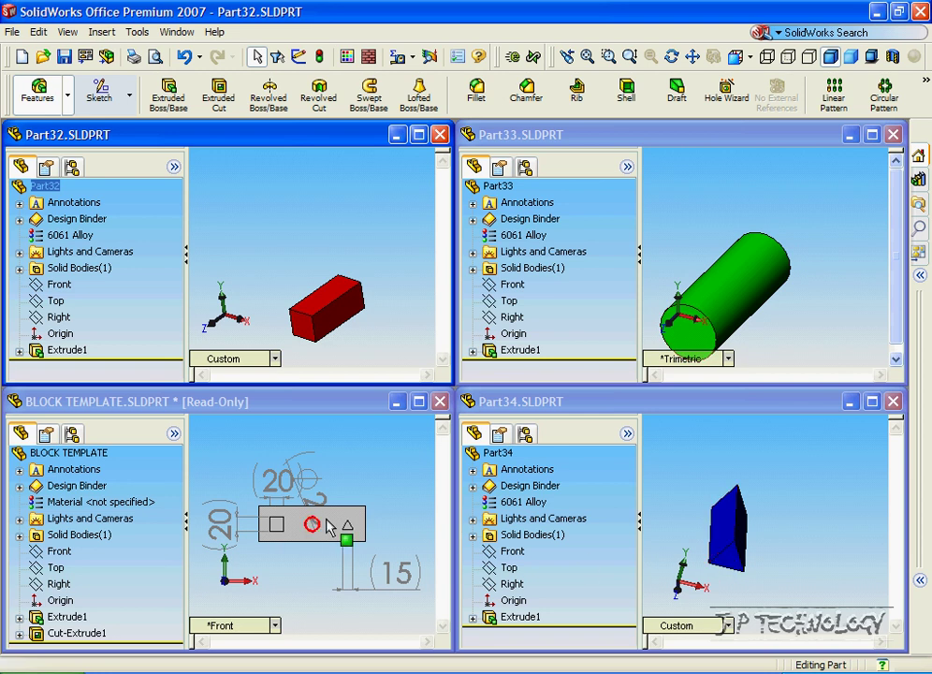
# Step: Create a new assembly from the ASM-MM-ANSI template
pyautogui.click(310, 412)
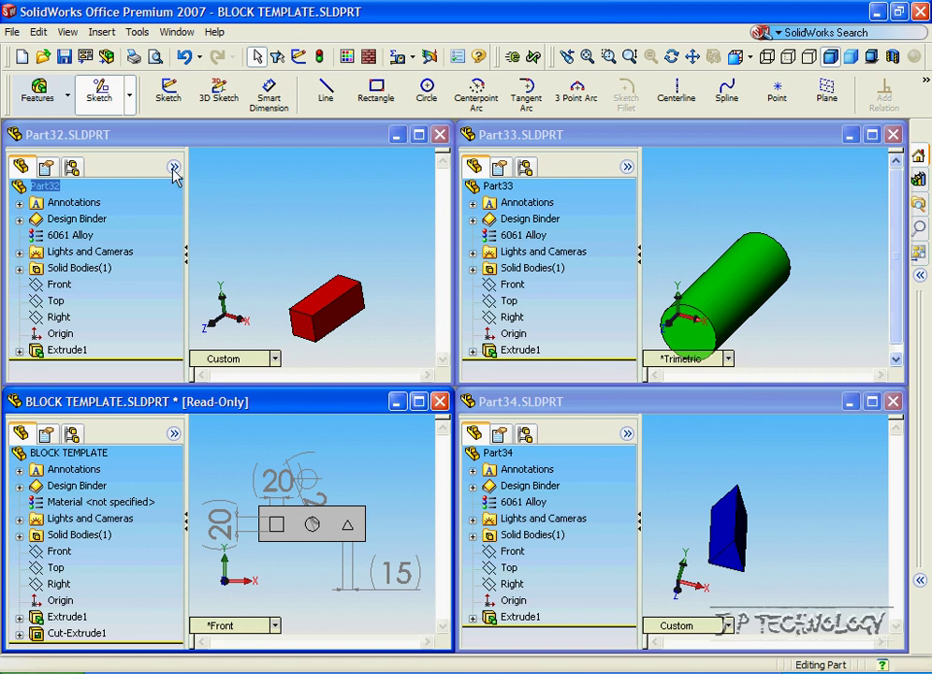
pyautogui.click(12, 32)
pyautogui.click(38, 53)
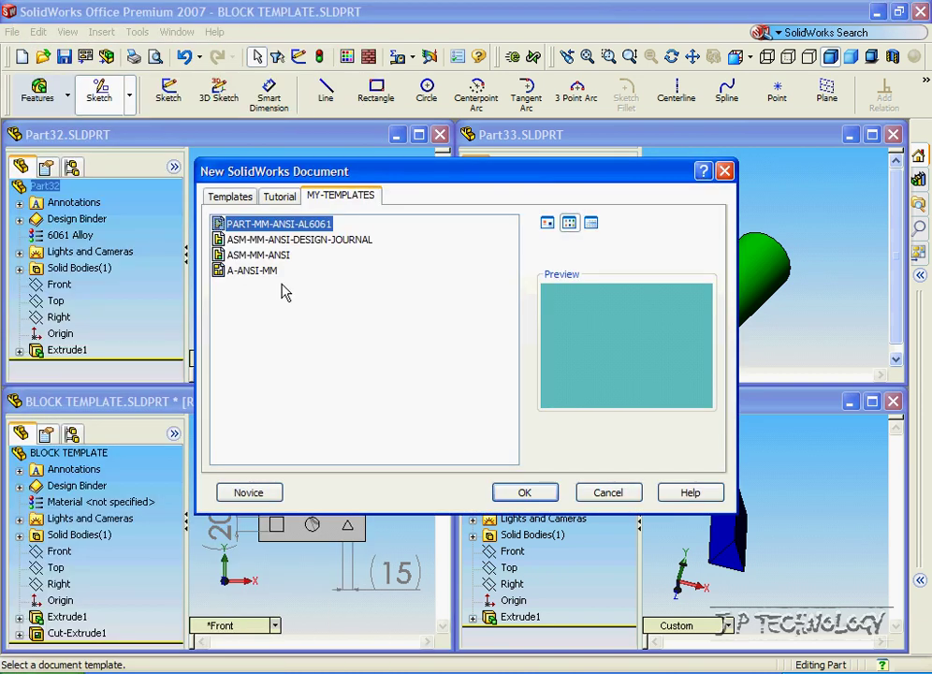
pyautogui.click(260, 255)
pyautogui.click(524, 492)
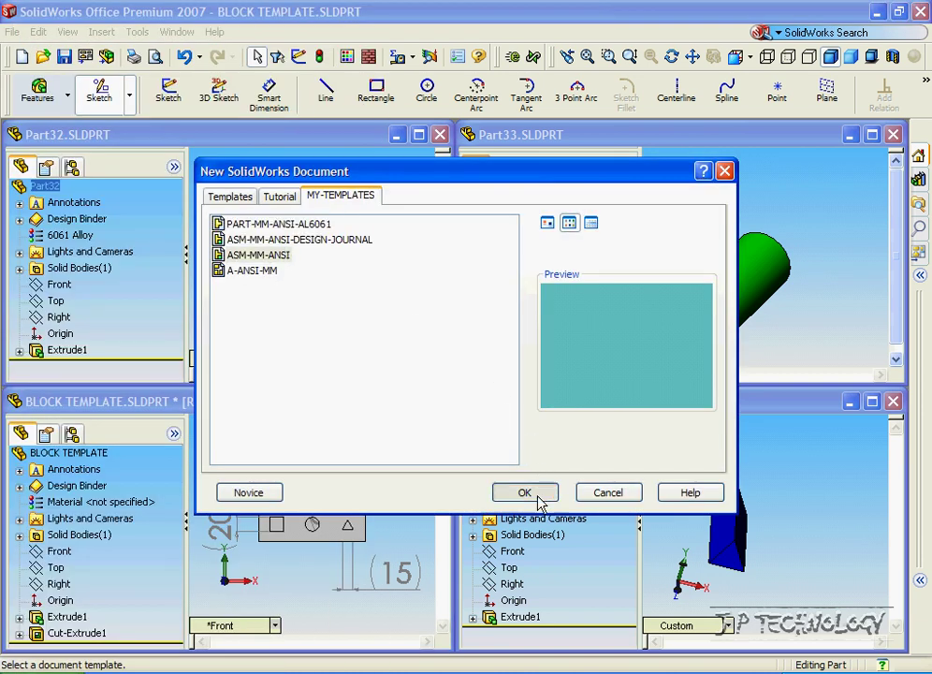
# Step: Tile all open document windows horizontally and dismiss the Insert Component command without inserting anything
pyautogui.click(194, 34)
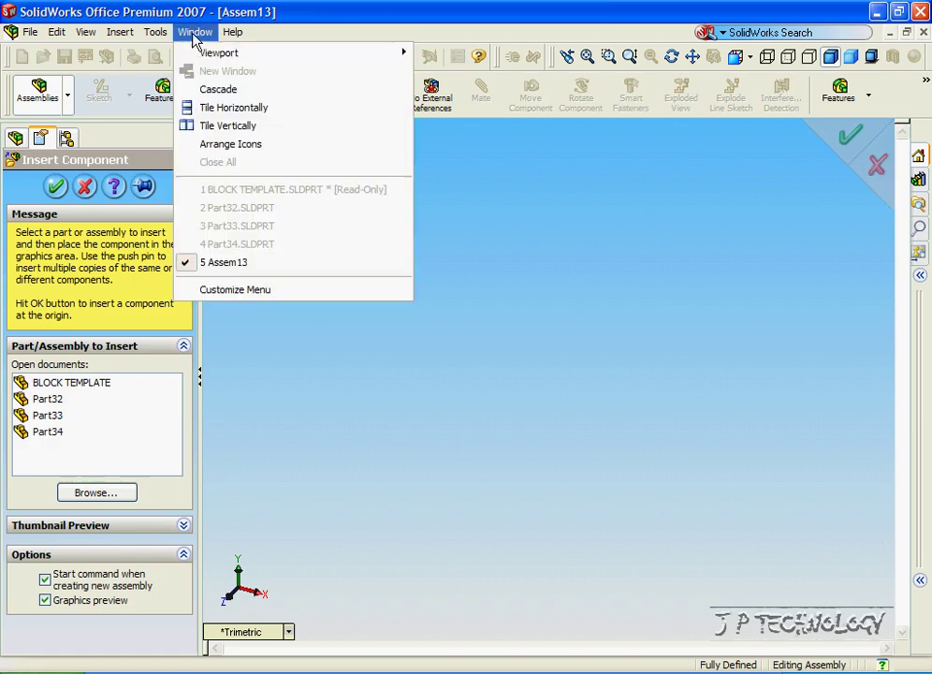
pyautogui.click(227, 109)
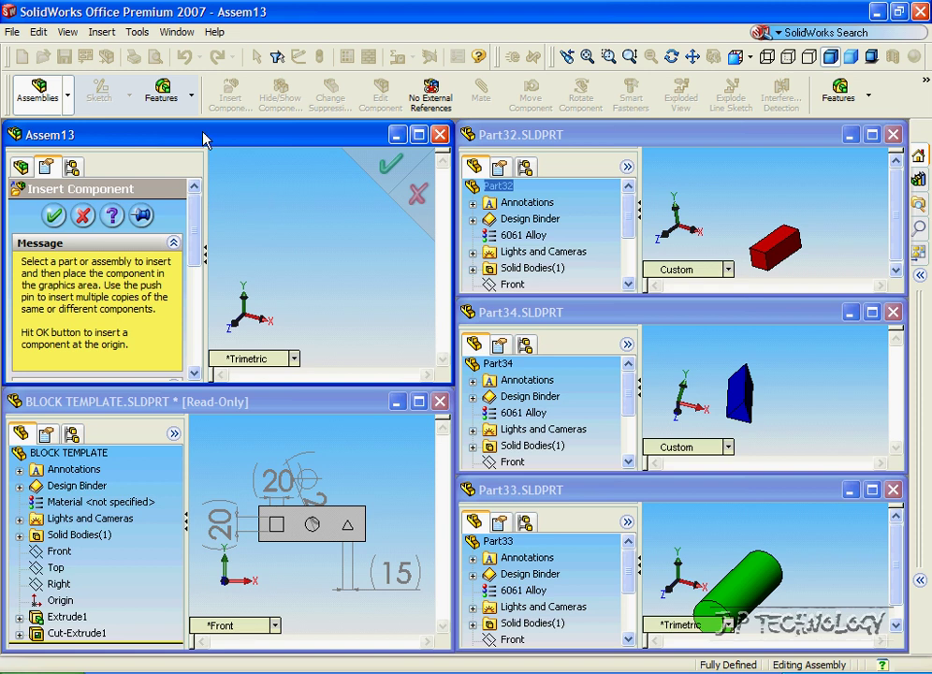
pyautogui.click(85, 215)
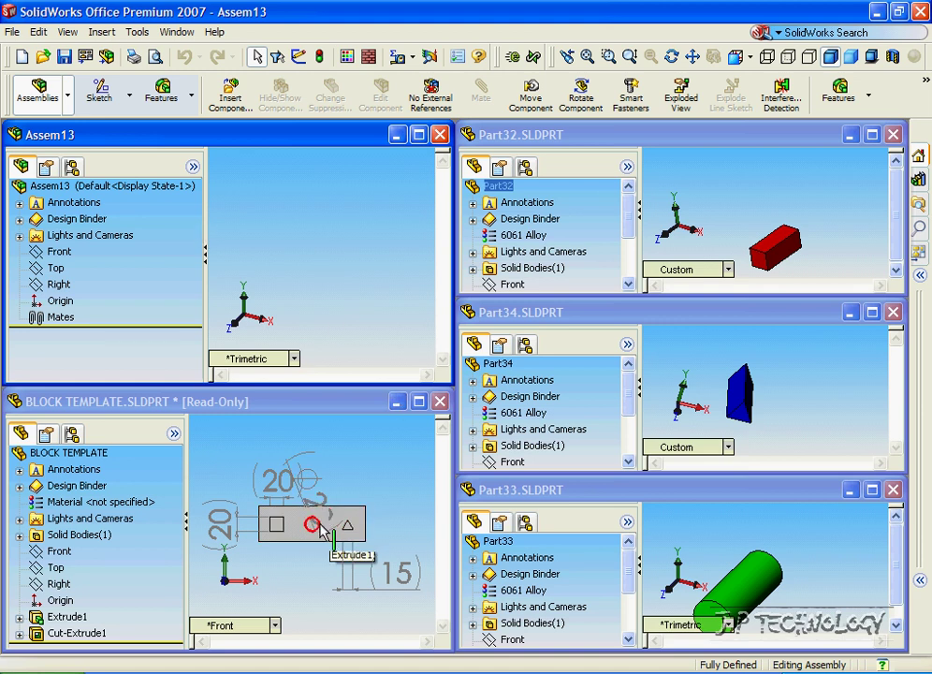
# Step: Insert the BLOCK TEMPLATE part and the red square block Part32 from their open windows into the assembly
pyautogui.click(526, 380)
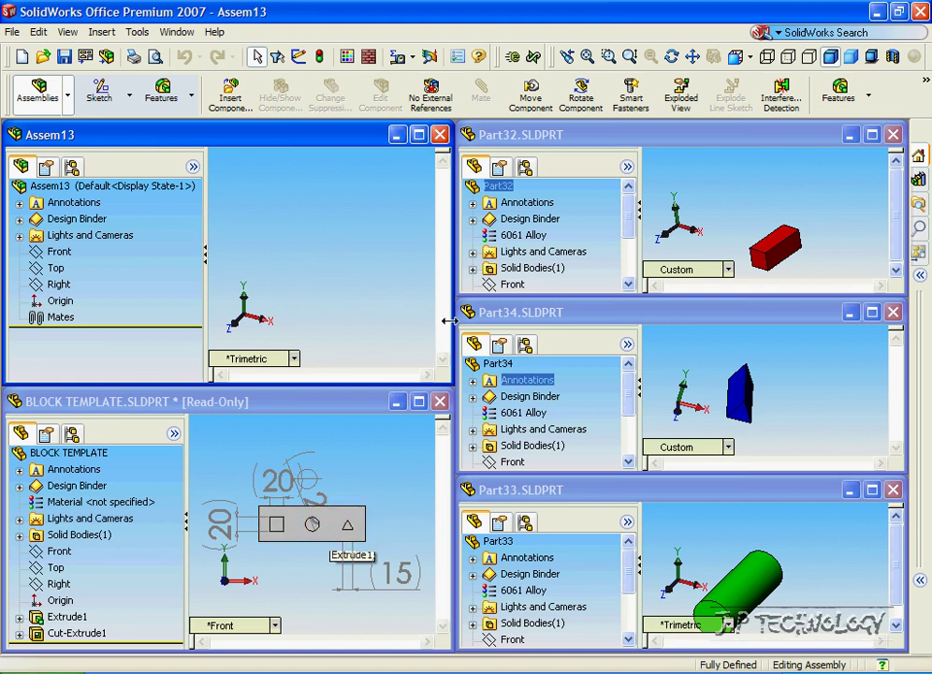
pyautogui.click(318, 427)
pyautogui.moveTo(329, 526); pyautogui.dragTo(304, 201)
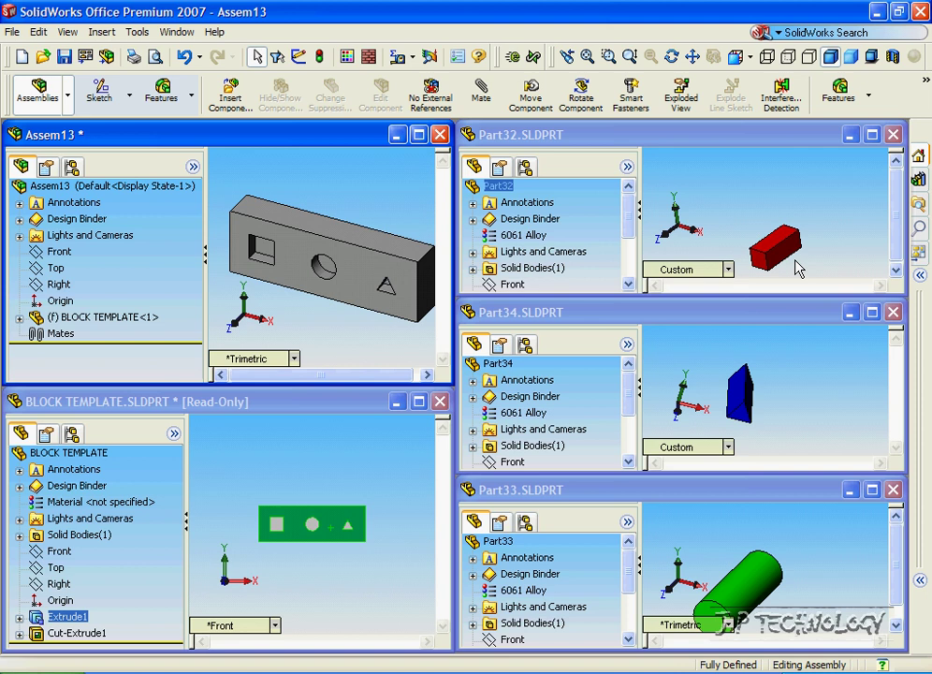
pyautogui.moveTo(784, 255); pyautogui.dragTo(353, 183)
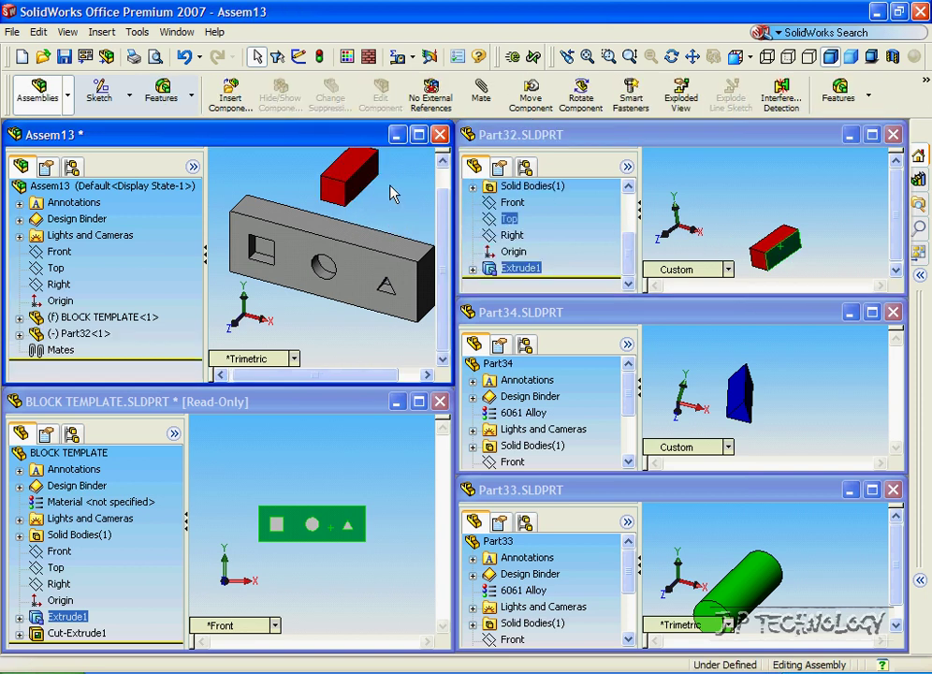
# Step: Add a coincident mate between an inner face of the template's square pocket and the matching face of the red block
pyautogui.click(481, 90)
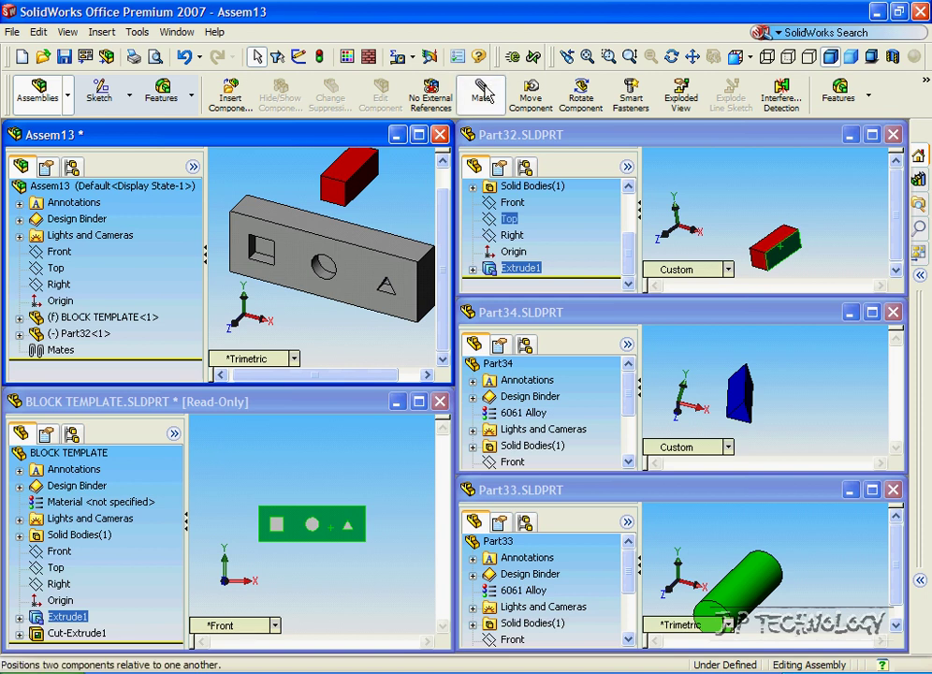
pyautogui.click(266, 254)
pyautogui.moveTo(271, 234); pyautogui.dragTo(339, 185, button='middle')
pyautogui.click(339, 186)
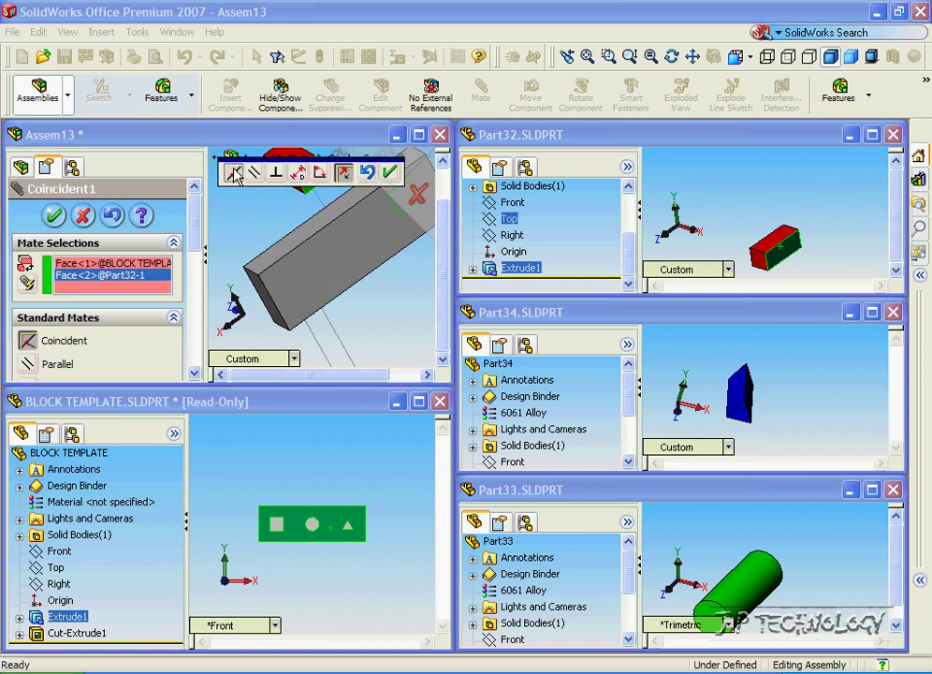
pyautogui.click(391, 175)
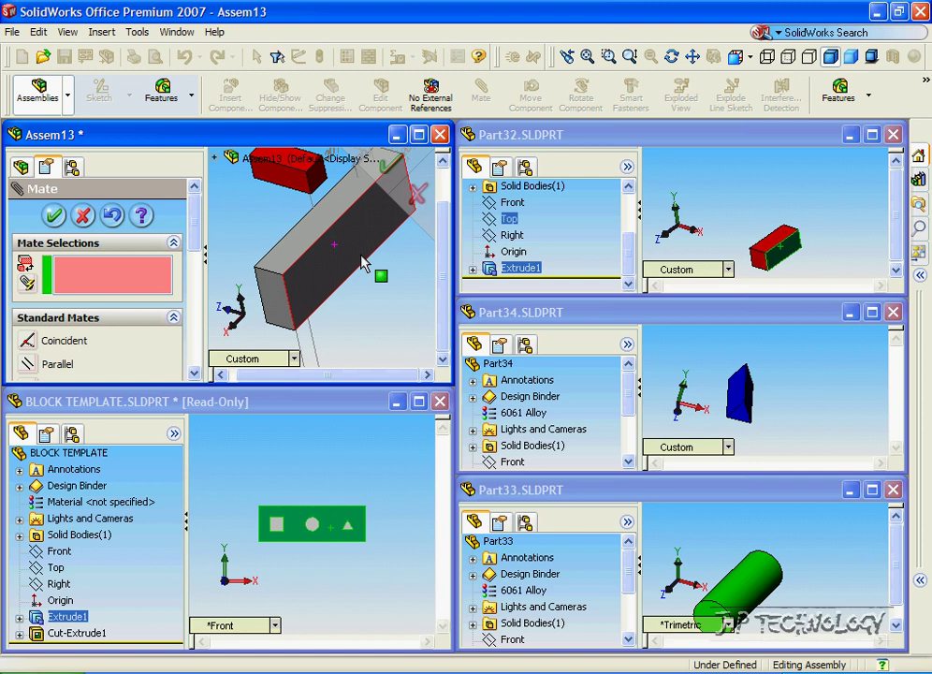
# Step: Add a second coincident mate between a side wall of the square pocket and a side face of the red block
pyautogui.scroll(-5, 253, 209)
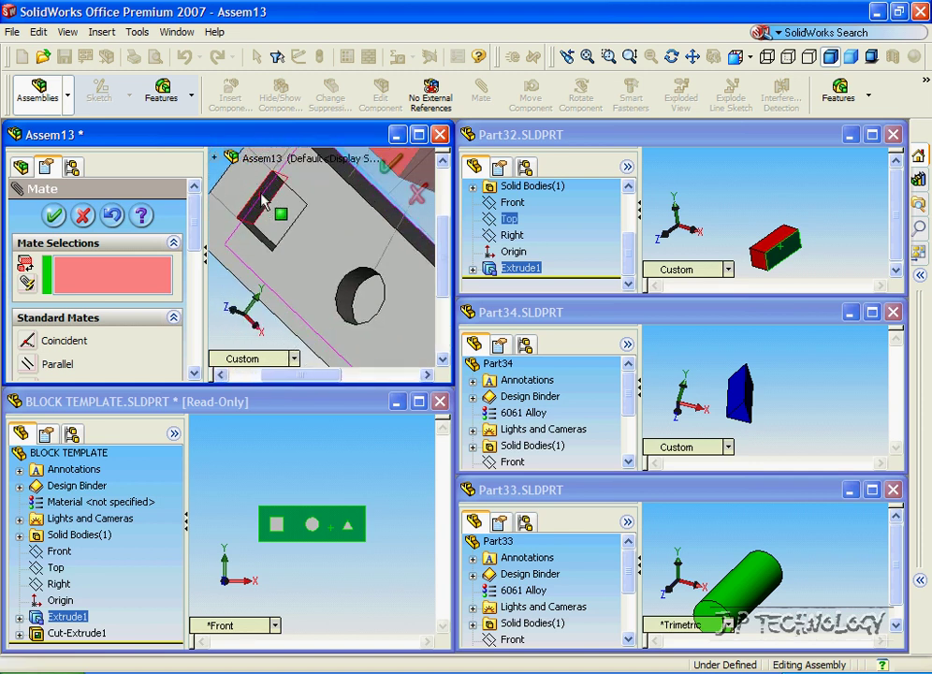
pyautogui.click(277, 213)
pyautogui.scroll(4, 309, 220)
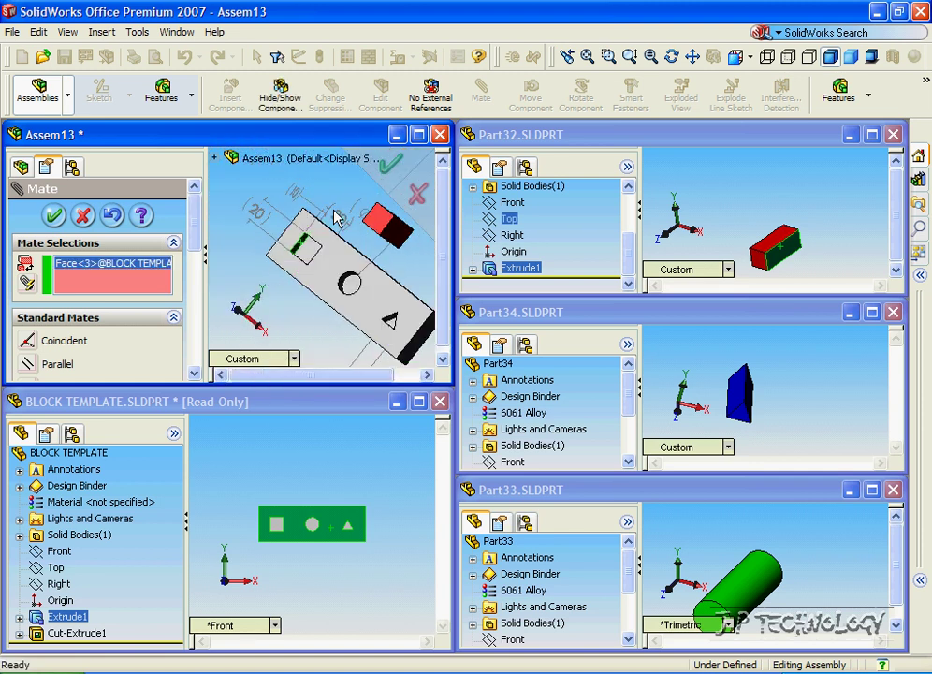
pyautogui.moveTo(333, 210); pyautogui.dragTo(387, 226, button='middle')
pyautogui.click(384, 225)
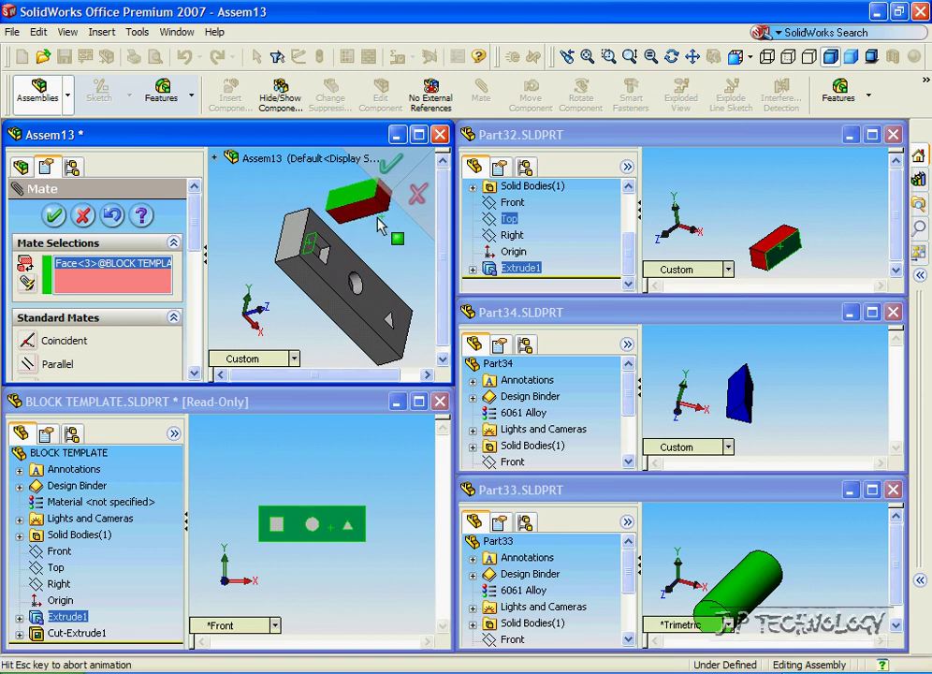
pyautogui.click(415, 196)
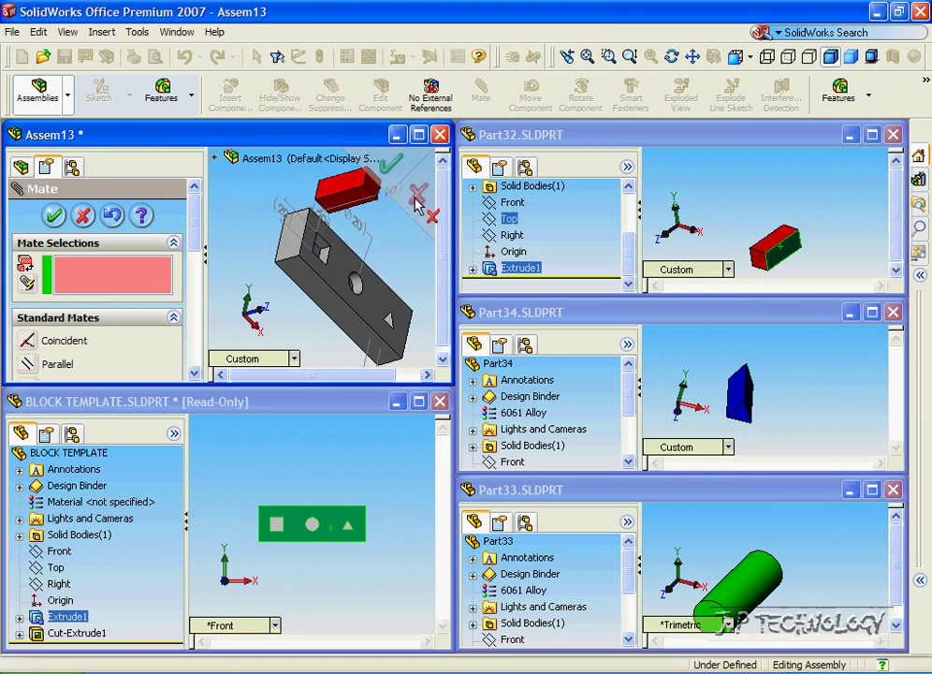
# Step: Mate another side face of the red block coincident with the adjoining wall of the square pocket, and finish mating
pyautogui.click(356, 201)
pyautogui.moveTo(355, 201); pyautogui.dragTo(316, 262, button='middle')
pyautogui.scroll(-3, 315, 262)
pyautogui.click(314, 261)
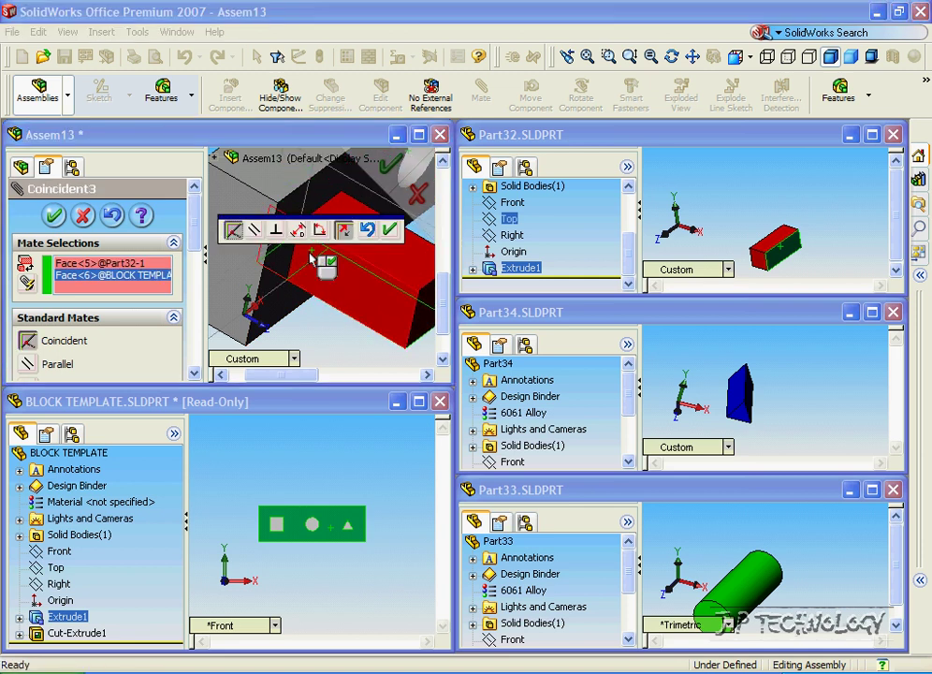
pyautogui.click(390, 231)
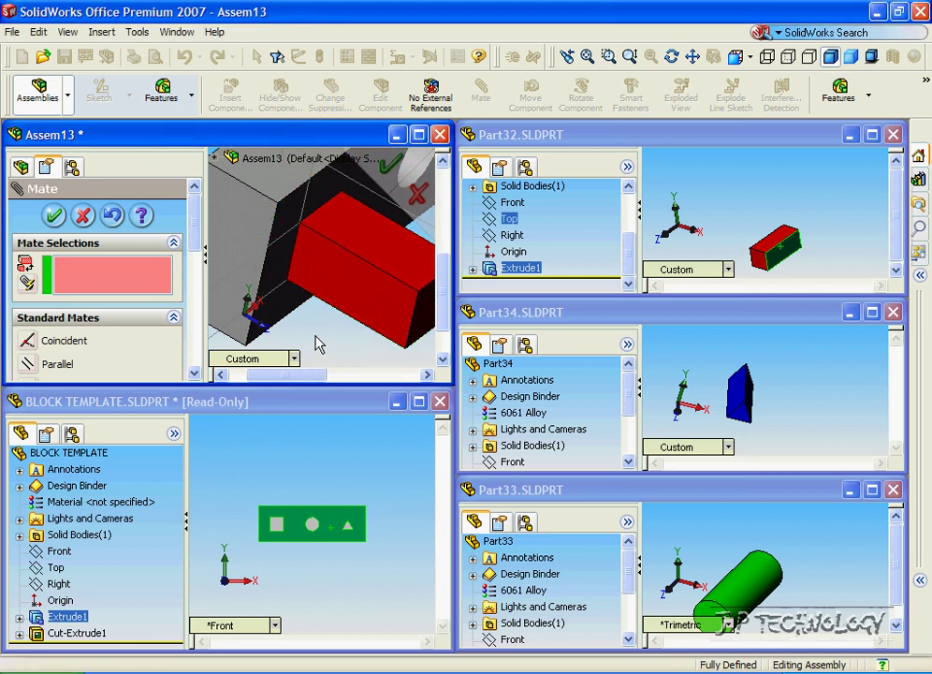
pyautogui.scroll(3, 320, 334)
pyautogui.moveTo(322, 333); pyautogui.dragTo(391, 321, button='middle')
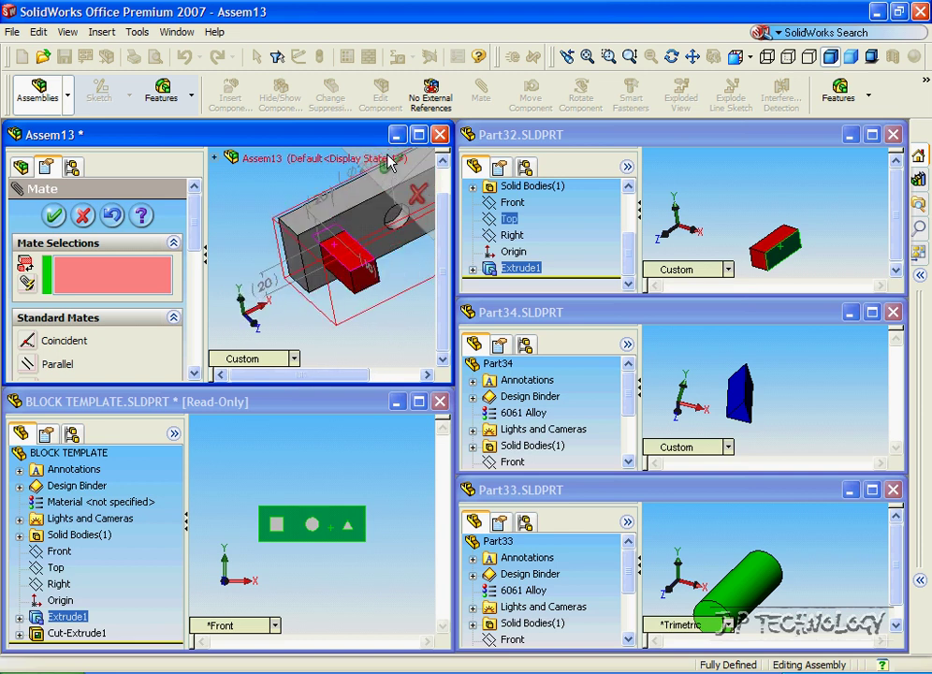
pyautogui.click(53, 215)
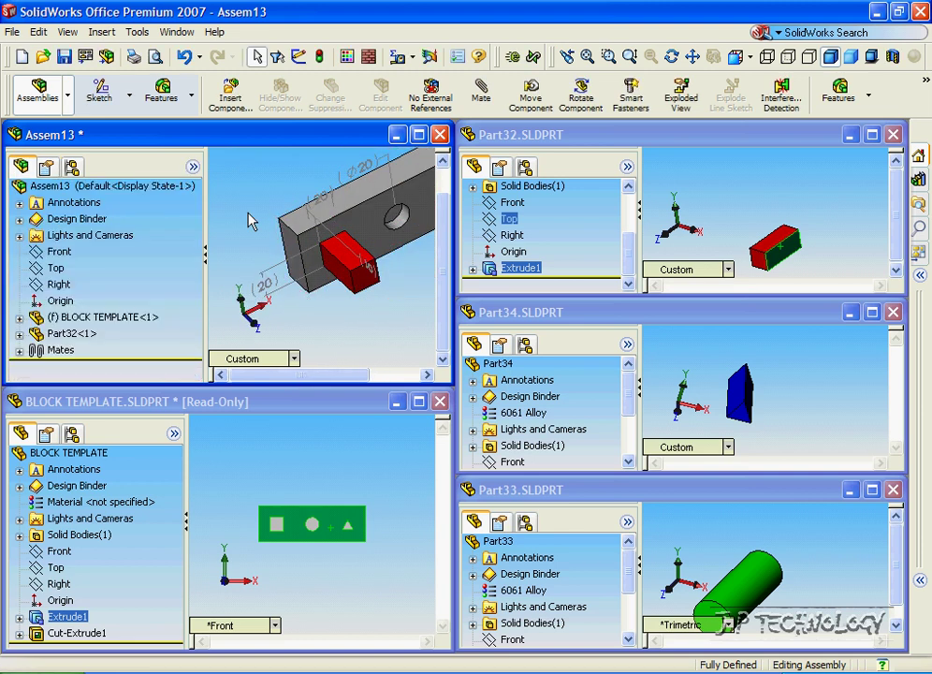
# Step: Insert the green cylinder Part33 into the assembly and mate its end face coincident with the floor of the round pocket
pyautogui.hotkey('ctrl', 'shift', 'z')
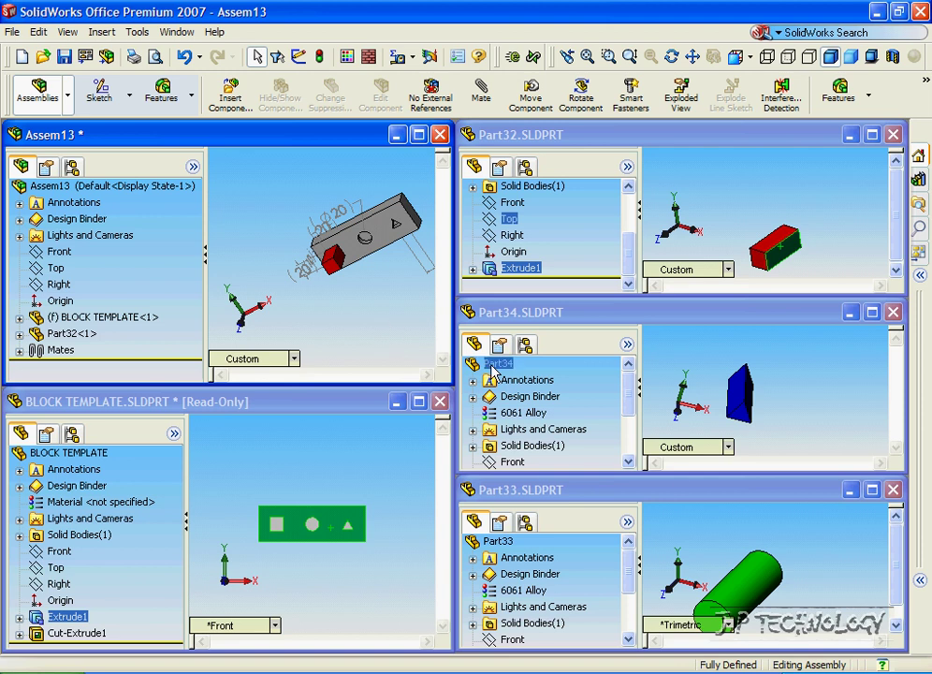
pyautogui.moveTo(735, 599); pyautogui.dragTo(379, 307)
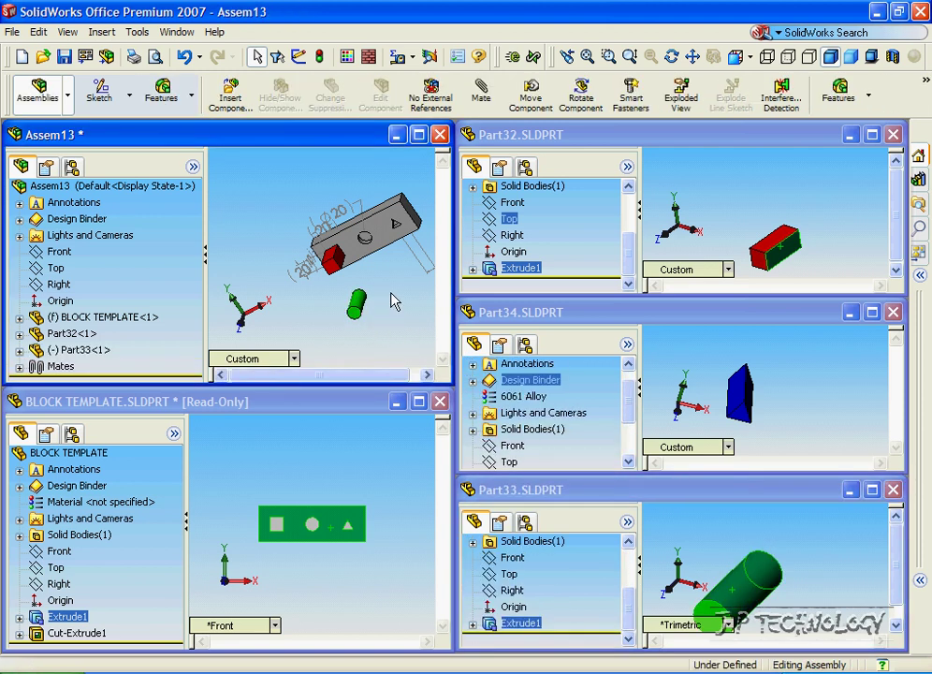
pyautogui.click(481, 101)
pyautogui.scroll(-3, 370, 257)
pyautogui.click(370, 195)
pyautogui.scroll(3, 346, 239)
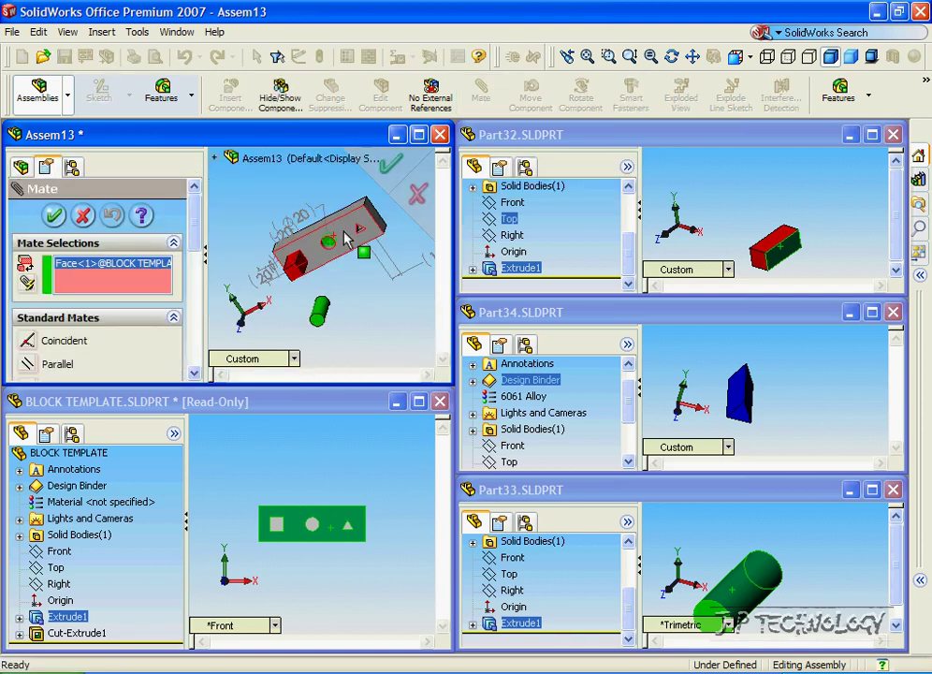
pyautogui.scroll(1, 344, 234)
pyautogui.moveTo(348, 281); pyautogui.dragTo(335, 246, button='middle')
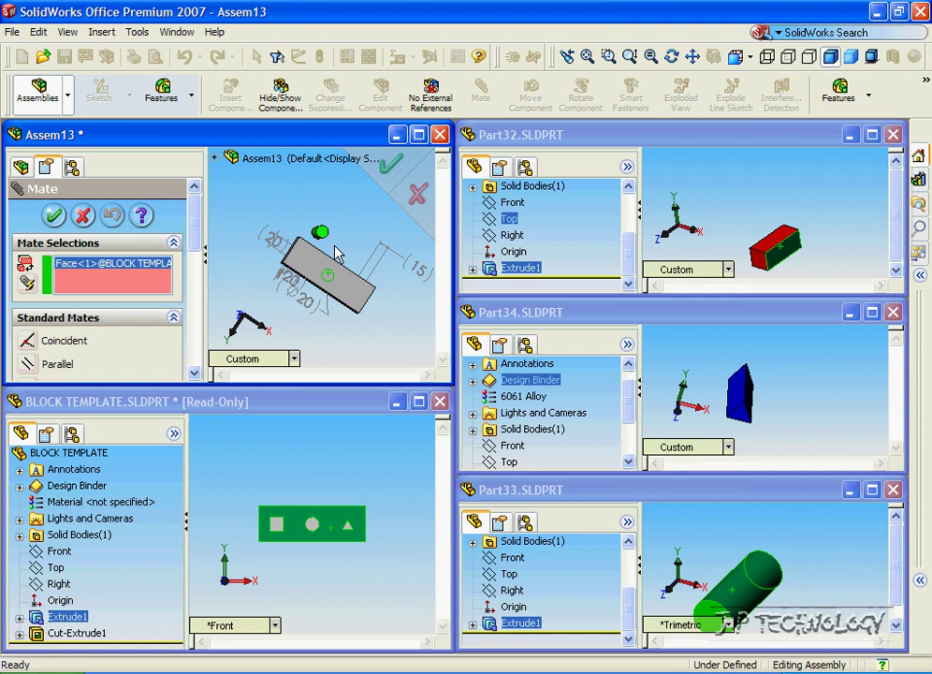
pyautogui.scroll(-3, 335, 253)
pyautogui.click(332, 247)
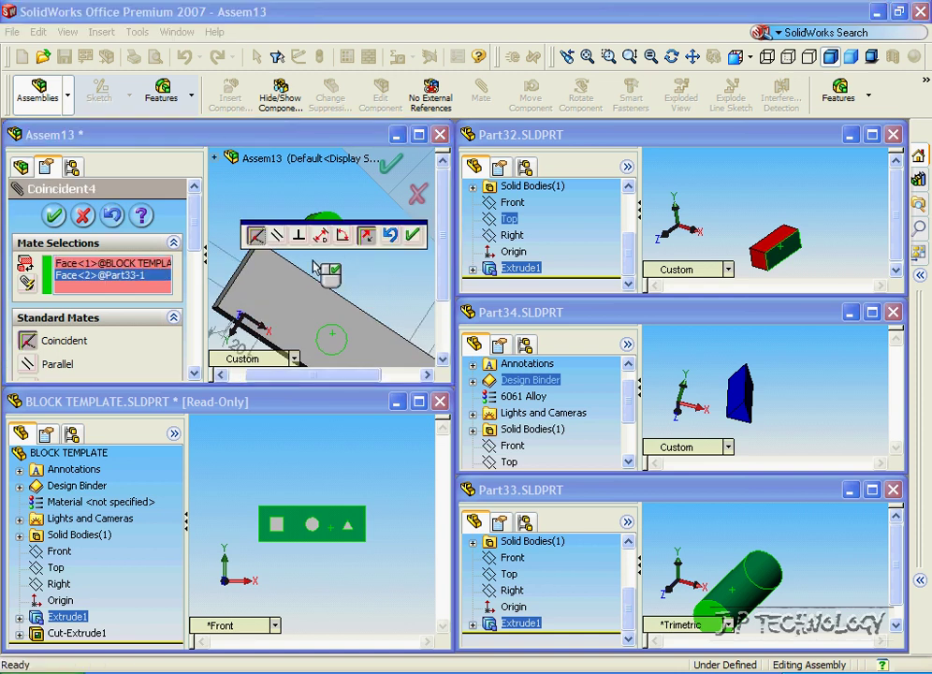
pyautogui.click(412, 235)
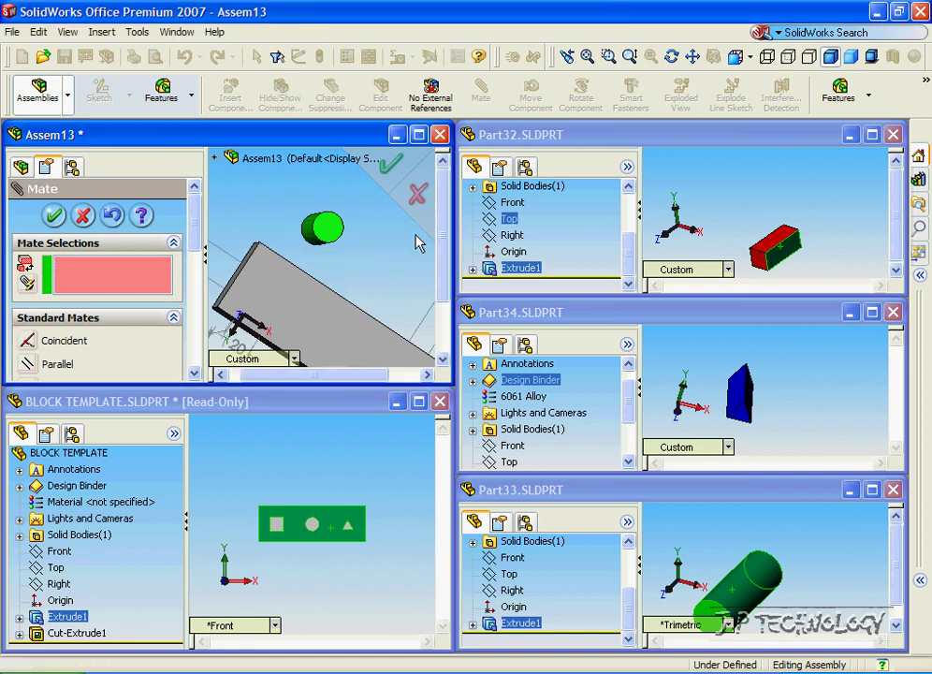
# Step: Turn on the display of temporary axes in the assembly
pyautogui.scroll(3, 383, 291)
pyautogui.moveTo(385, 290); pyautogui.dragTo(340, 353, button='middle')
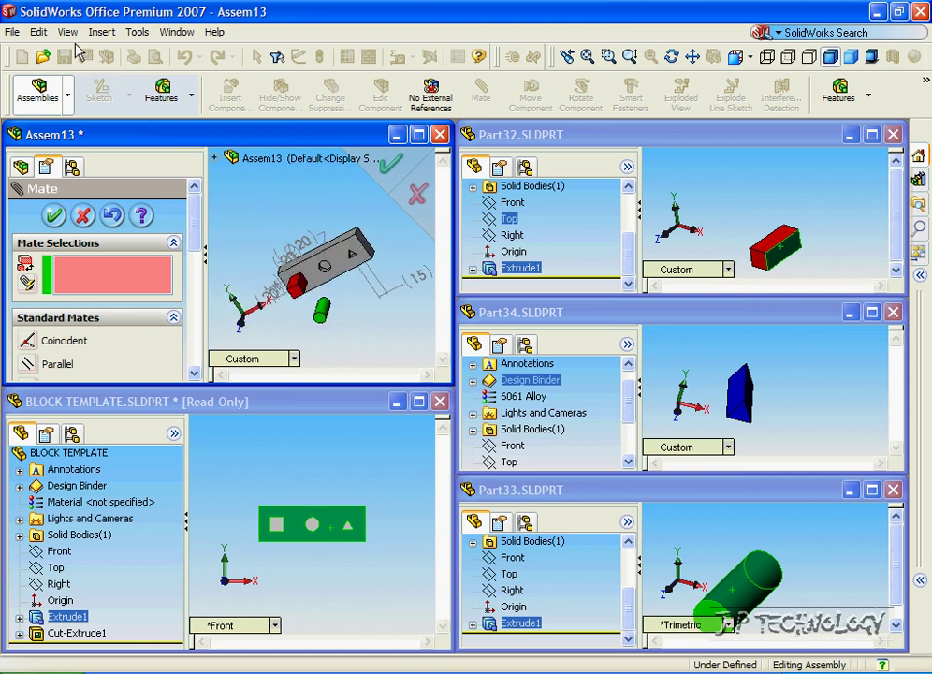
pyautogui.click(68, 32)
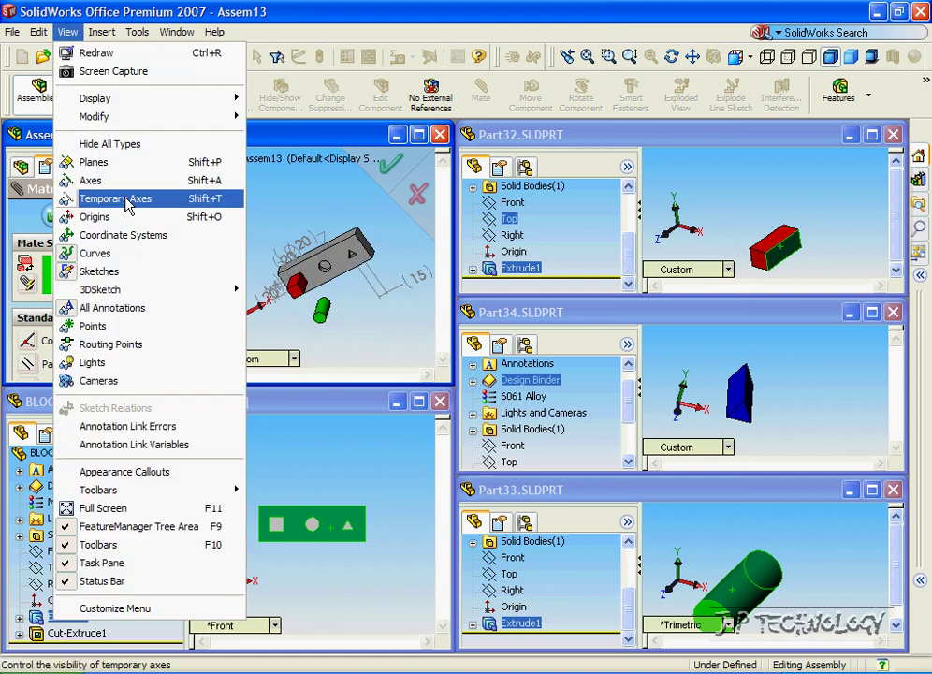
pyautogui.click(127, 204)
# Step: Mate the green cylinder's temporary axis coincident with the round pocket's axis, and finish mating
pyautogui.scroll(-3, 362, 312)
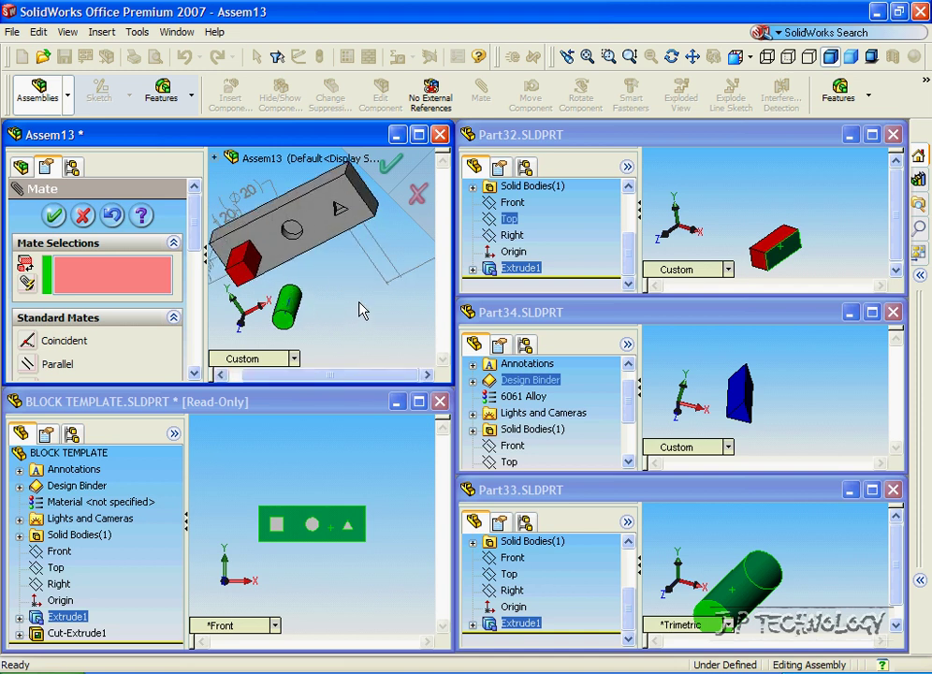
pyautogui.scroll(-5, 294, 308)
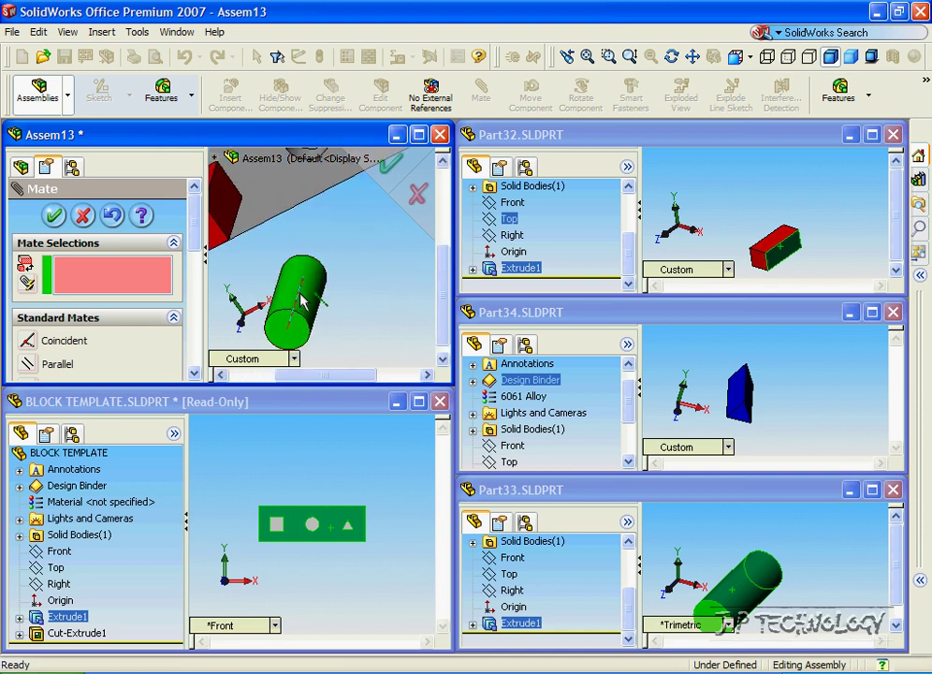
pyautogui.click(301, 299)
pyautogui.scroll(3, 337, 257)
pyautogui.scroll(-5, 313, 214)
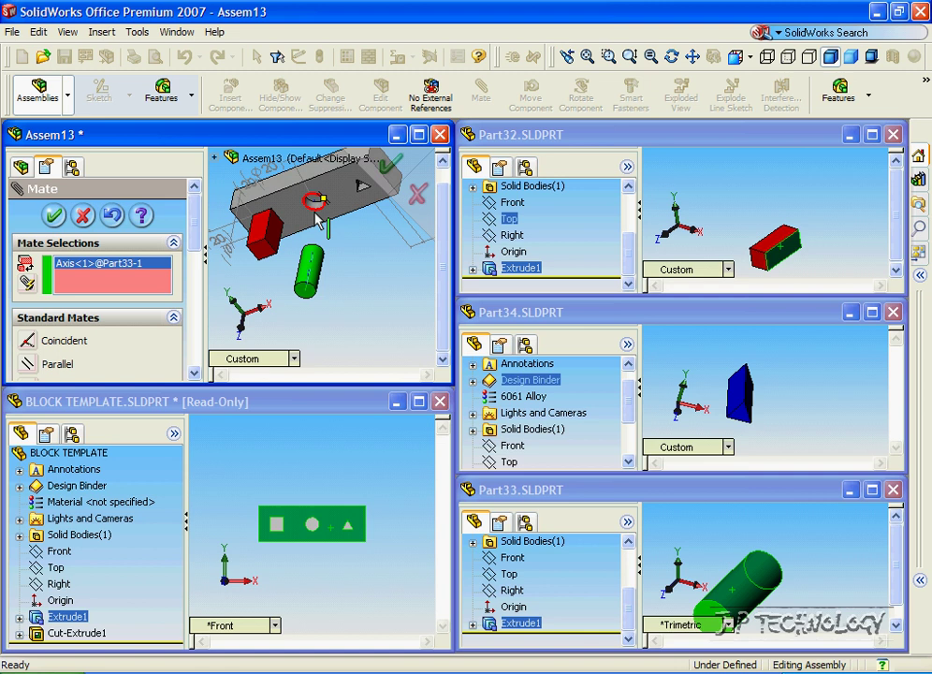
pyautogui.scroll(-2, 319, 214)
pyautogui.click(321, 204)
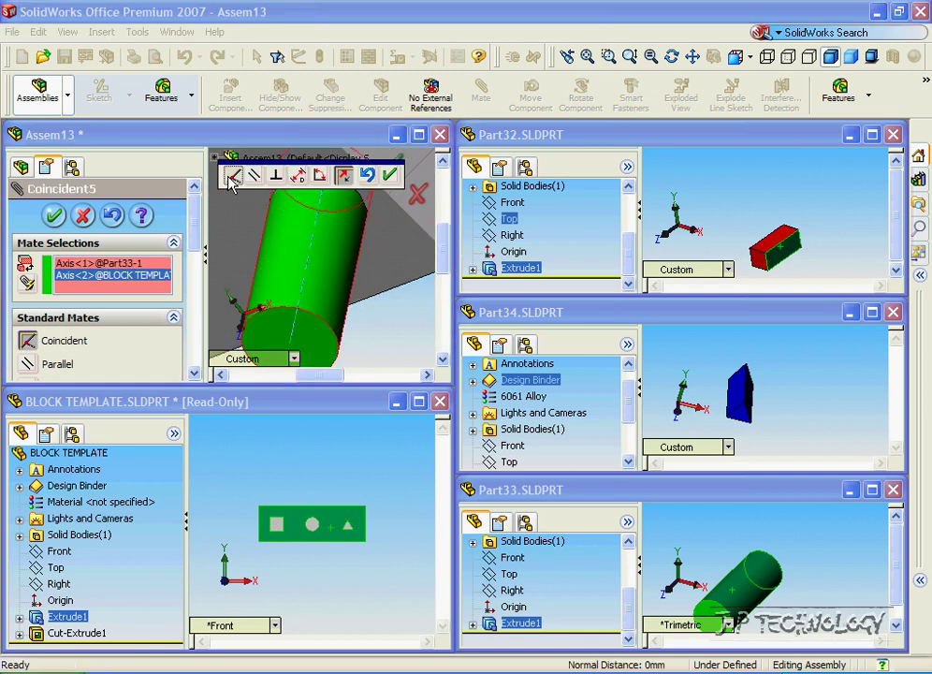
pyautogui.click(390, 175)
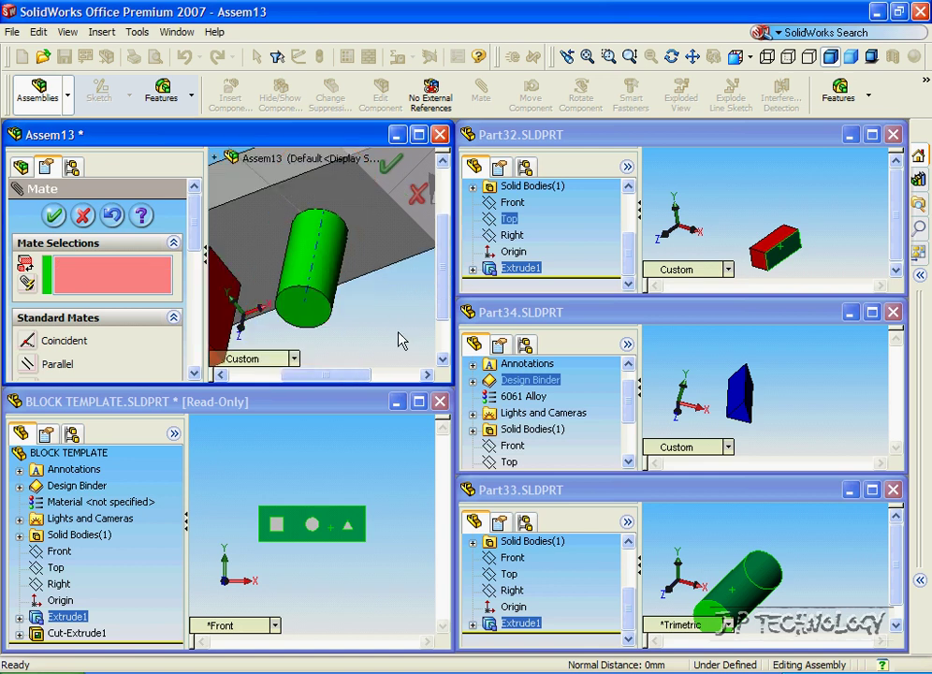
pyautogui.press('f')
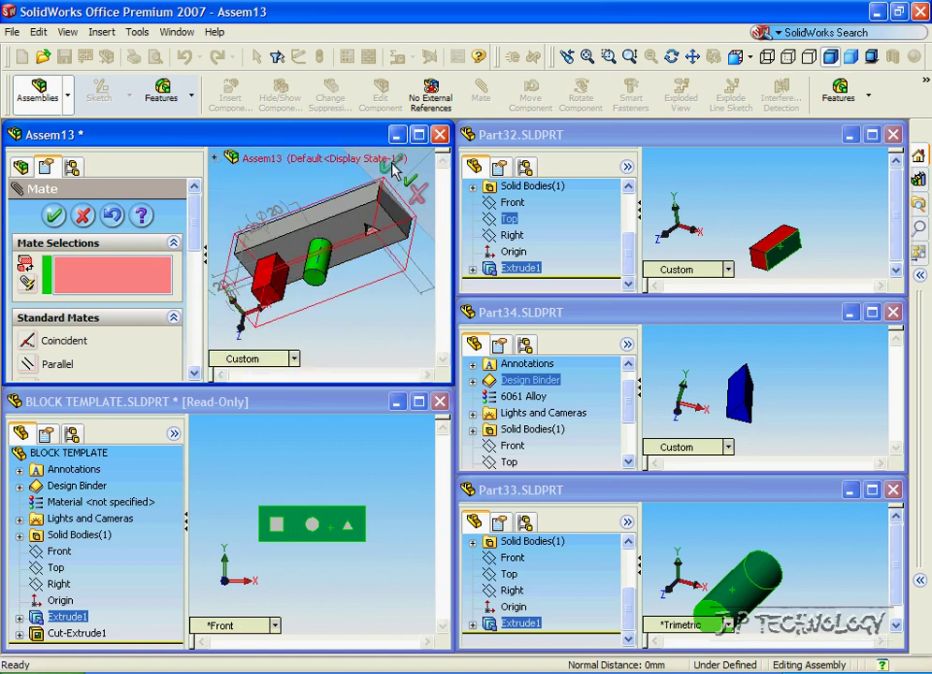
pyautogui.click(409, 178)
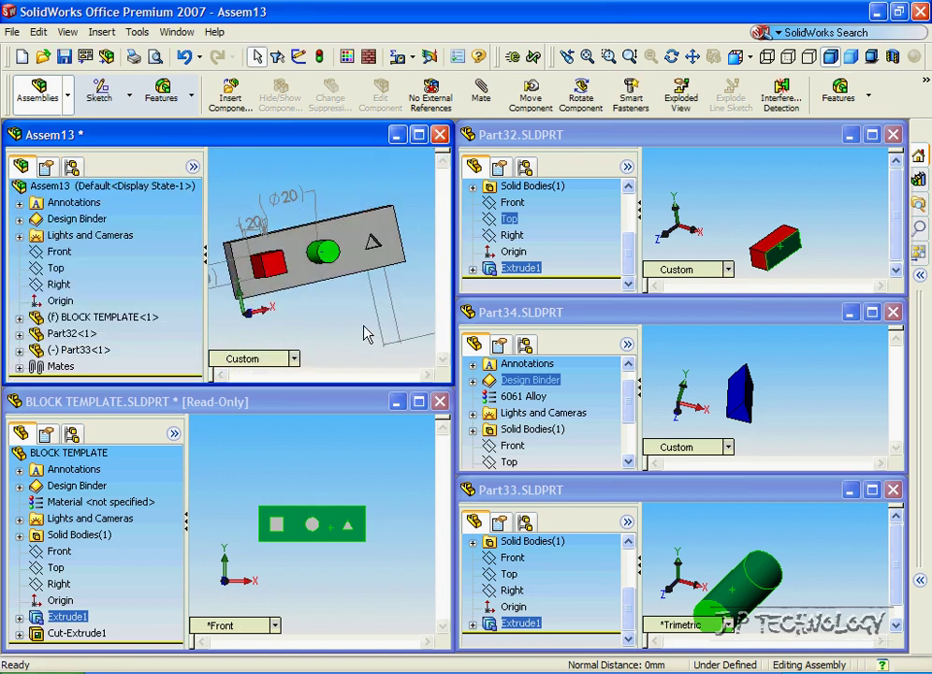
# Step: Insert the blue triangular part Part34 into the assembly, placing it just below the block template
pyautogui.moveTo(364, 326); pyautogui.dragTo(350, 327, button='middle')
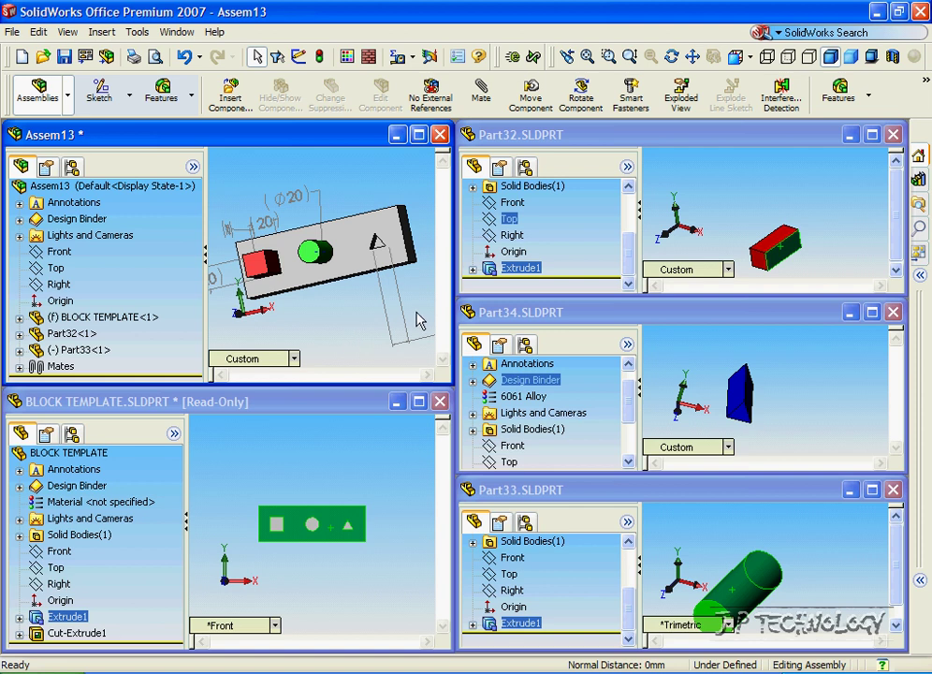
pyautogui.moveTo(416, 313); pyautogui.dragTo(464, 320, button='middle')
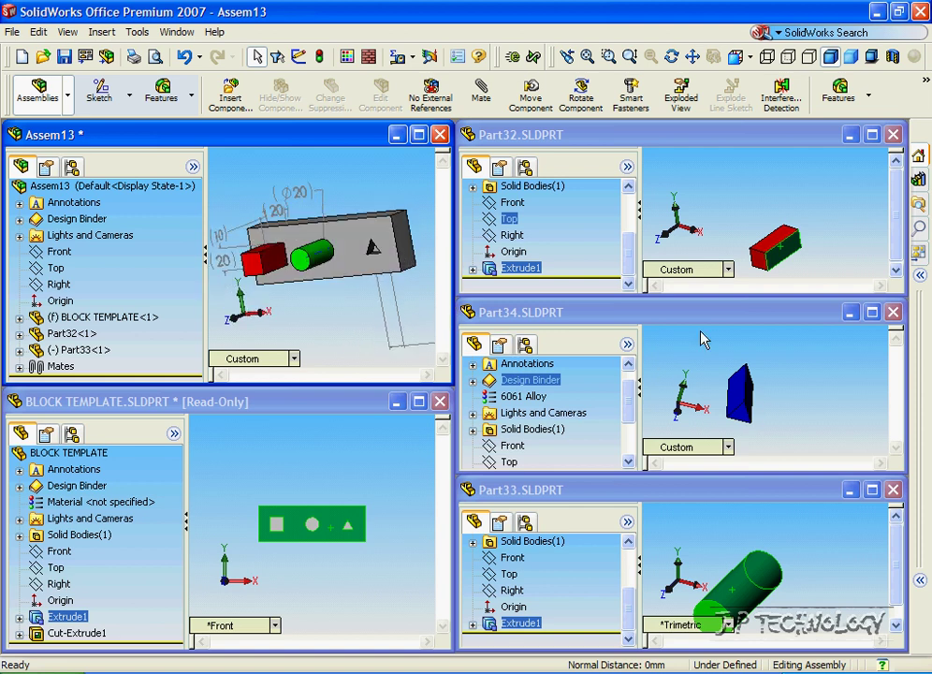
pyautogui.click(692, 324)
pyautogui.moveTo(735, 393); pyautogui.dragTo(353, 340)
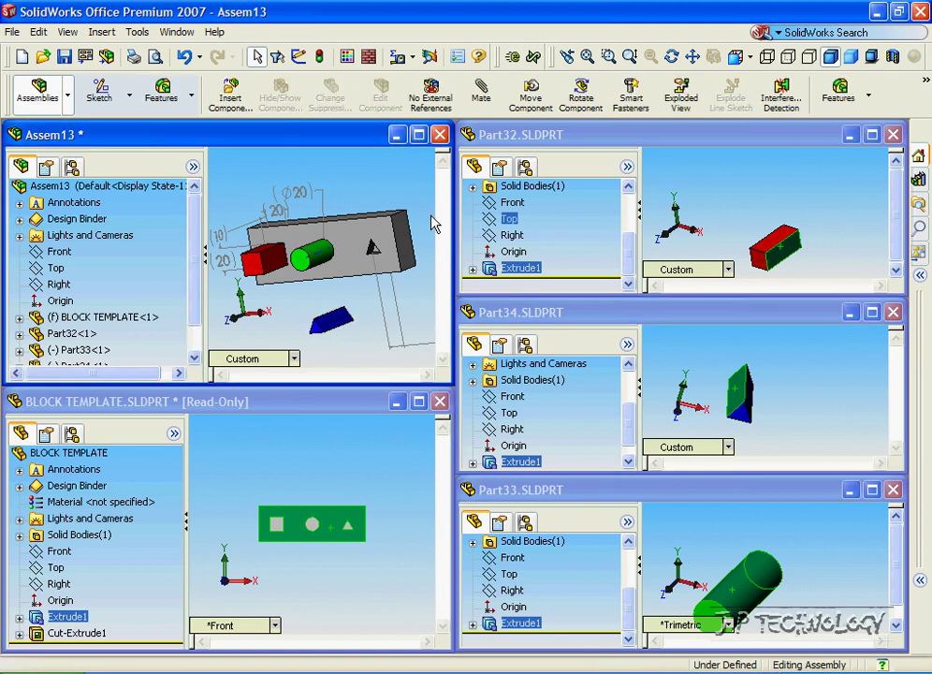
# Step: Mate the triangular end face of the blue Part34 coincident with the floor of the triangular pocket
pyautogui.click(480, 94)
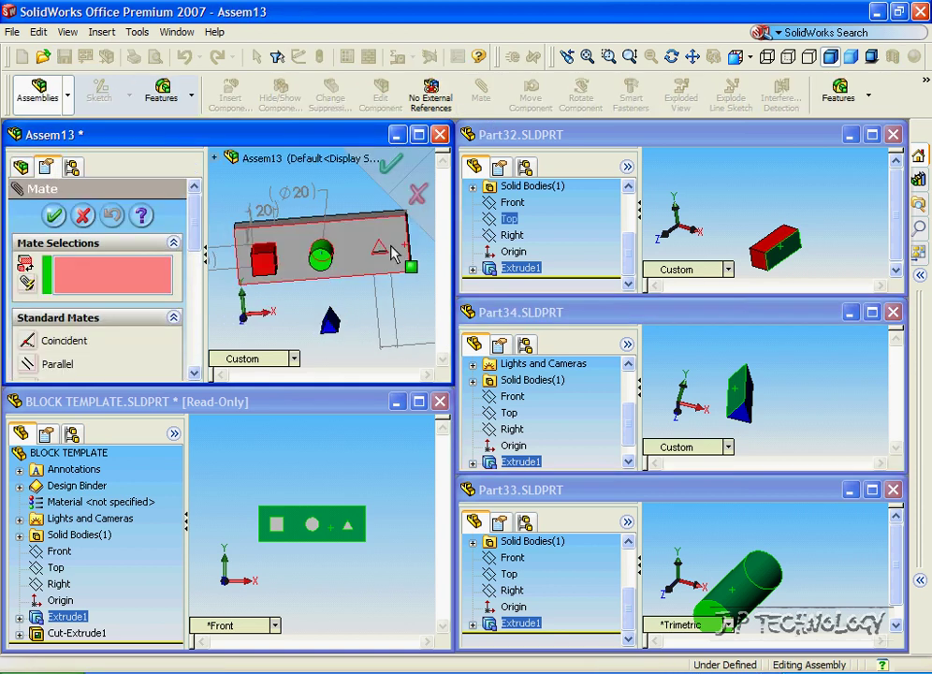
pyautogui.scroll(-5, 393, 253)
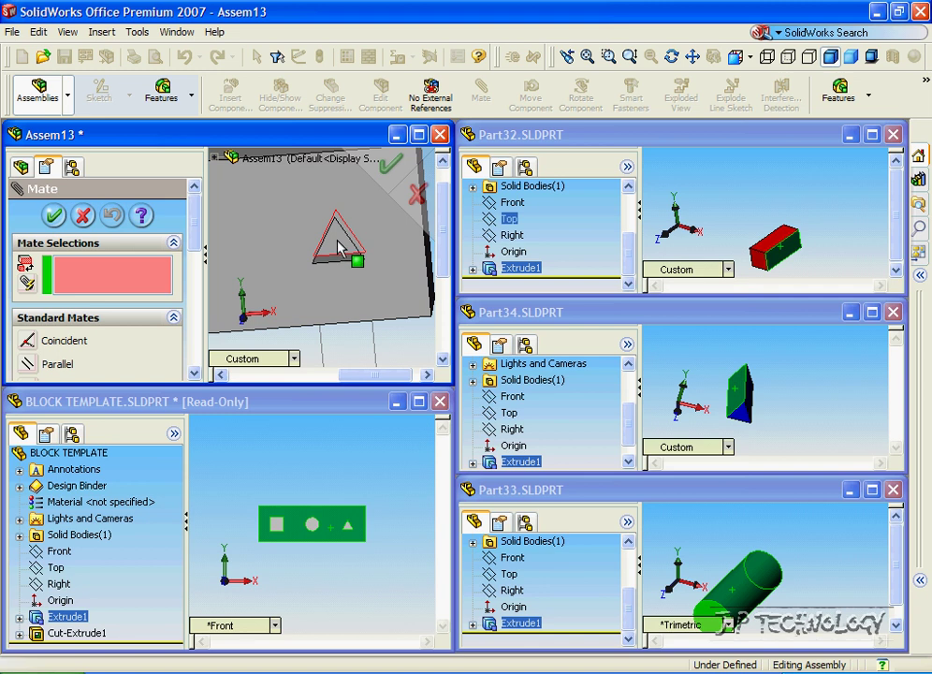
pyautogui.click(337, 240)
pyautogui.scroll(5, 329, 297)
pyautogui.moveTo(328, 297); pyautogui.dragTo(293, 238, button='middle')
pyautogui.scroll(-4, 295, 234)
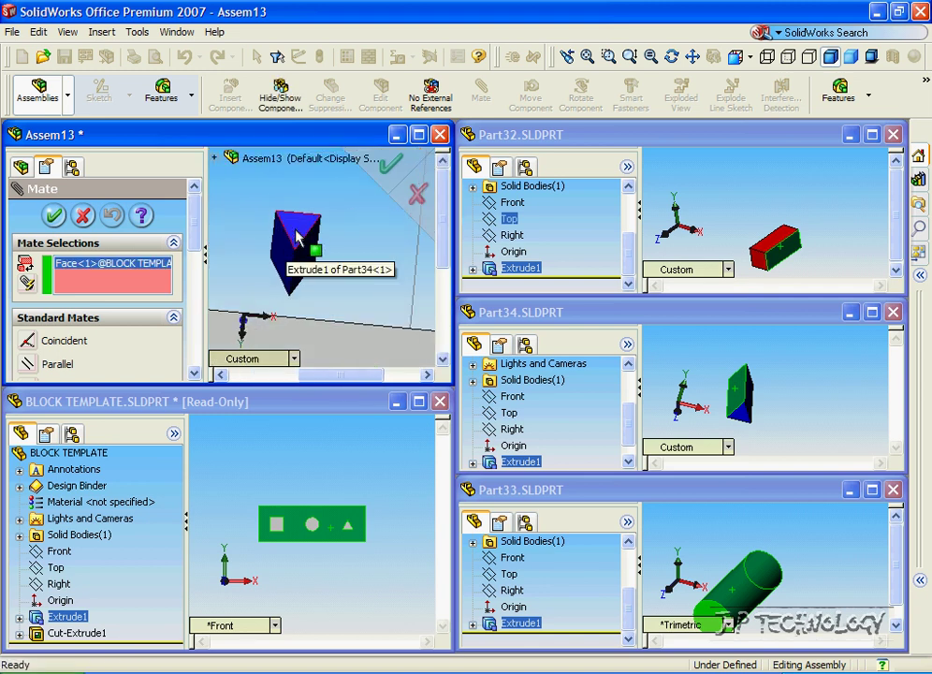
pyautogui.click(300, 227)
pyautogui.click(299, 234)
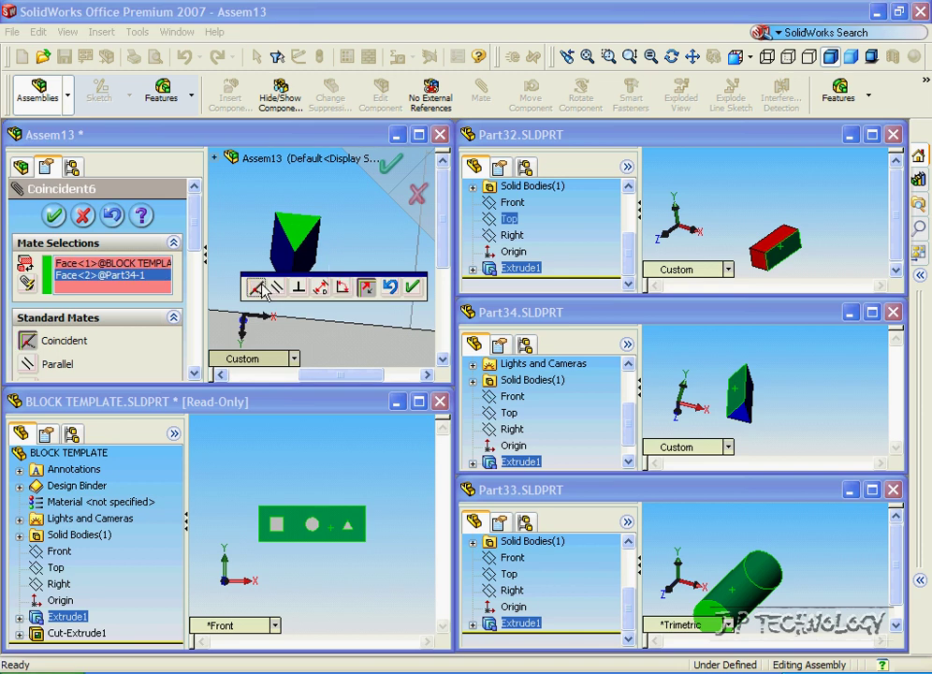
pyautogui.click(412, 286)
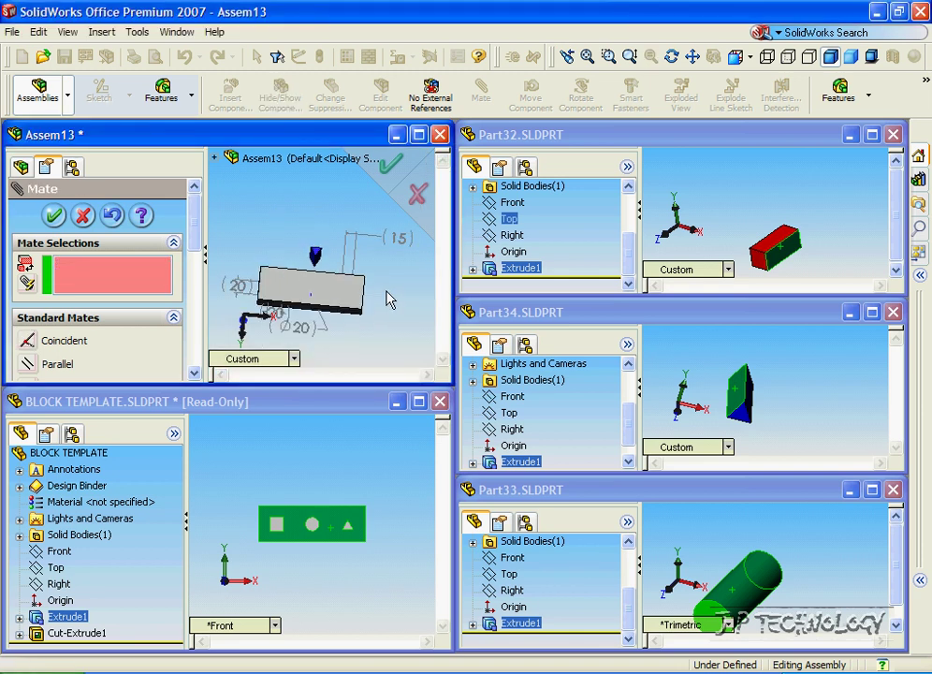
# Step: Mate a rectangular side face of the blue part coincident with the base wall of the triangular pocket
pyautogui.moveTo(342, 299); pyautogui.dragTo(336, 257, button='middle')
pyautogui.scroll(-5, 318, 278)
pyautogui.click(317, 245)
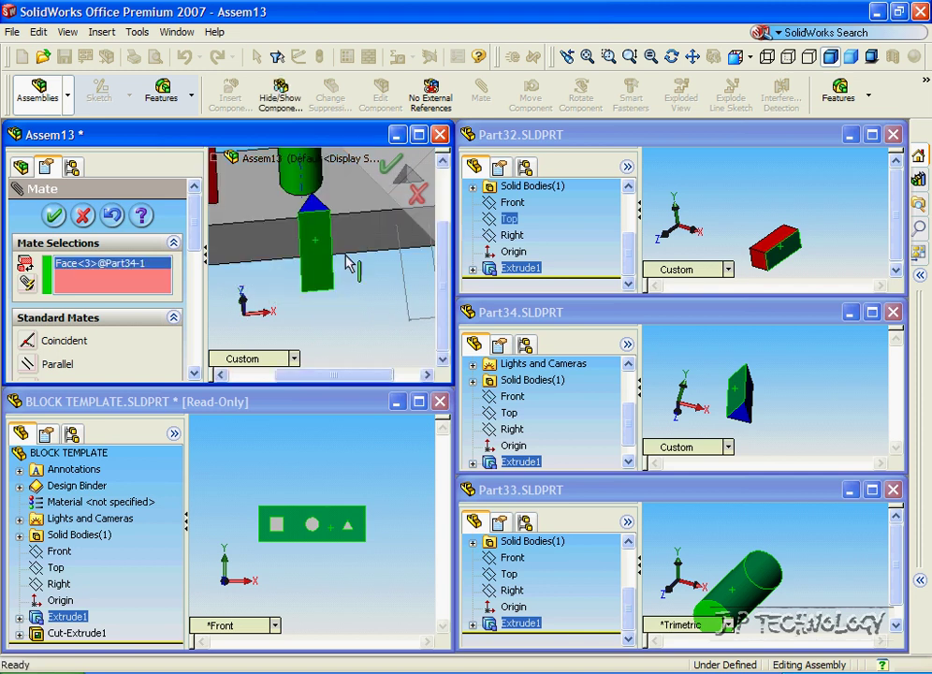
pyautogui.scroll(5, 402, 275)
pyautogui.moveTo(401, 275); pyautogui.dragTo(323, 234, button='middle')
pyautogui.scroll(-5, 346, 241)
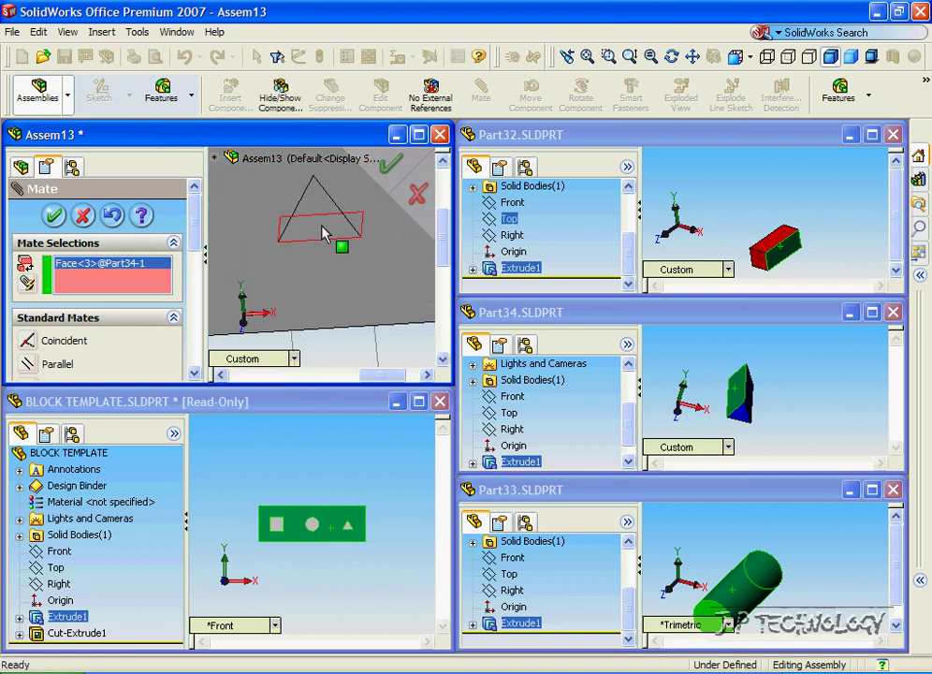
pyautogui.click(322, 234)
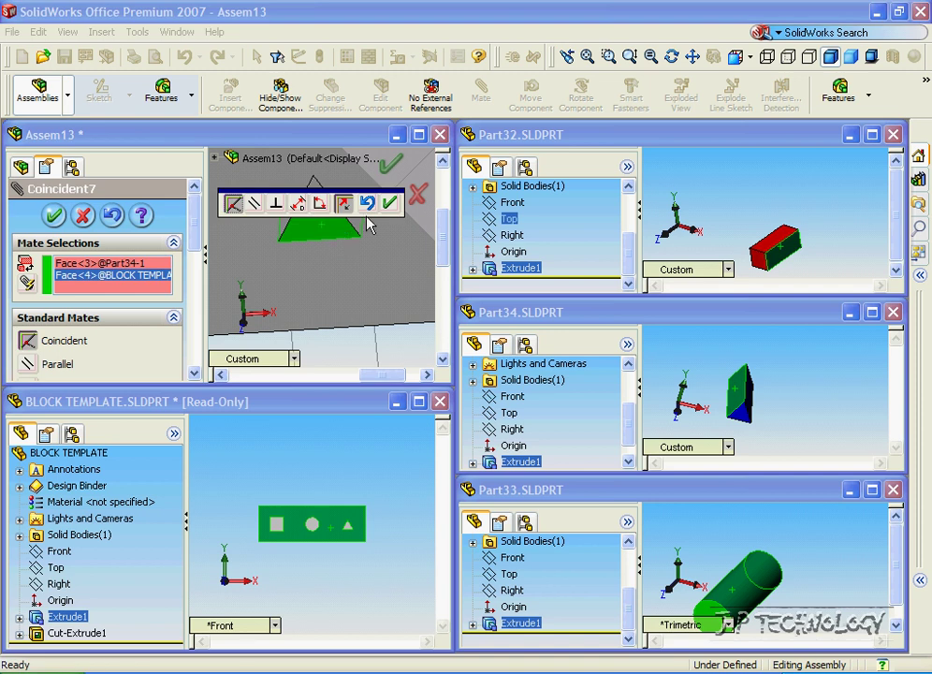
pyautogui.click(389, 203)
# Step: Move the blue part clear of the cylinder, mate another side face coincident with the triangular pocket's slanted wall, and finish mating
pyautogui.hotkey('ctrl', '7')
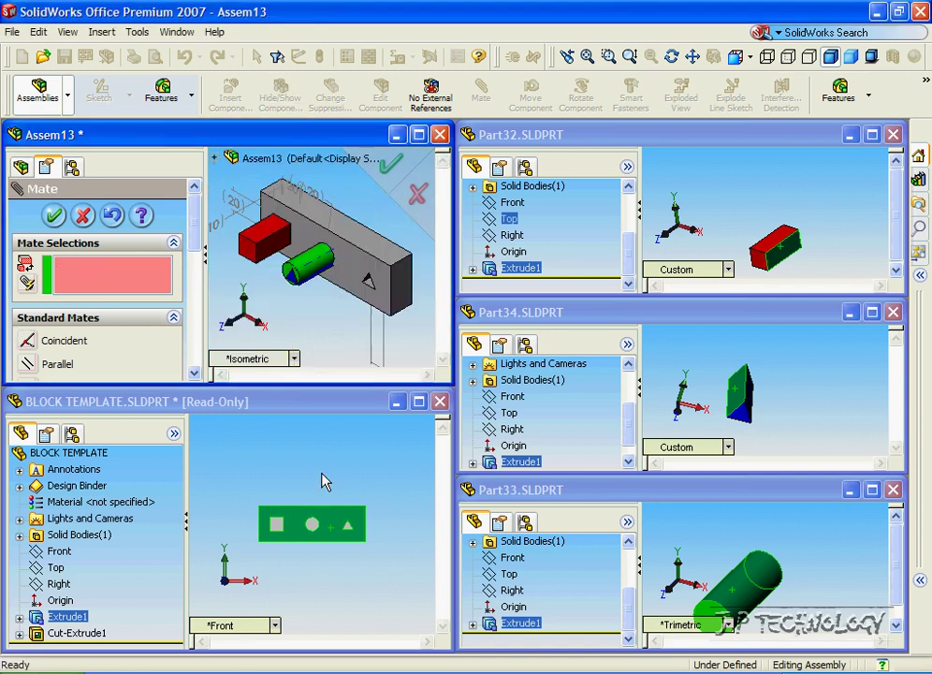
pyautogui.scroll(-5, 318, 299)
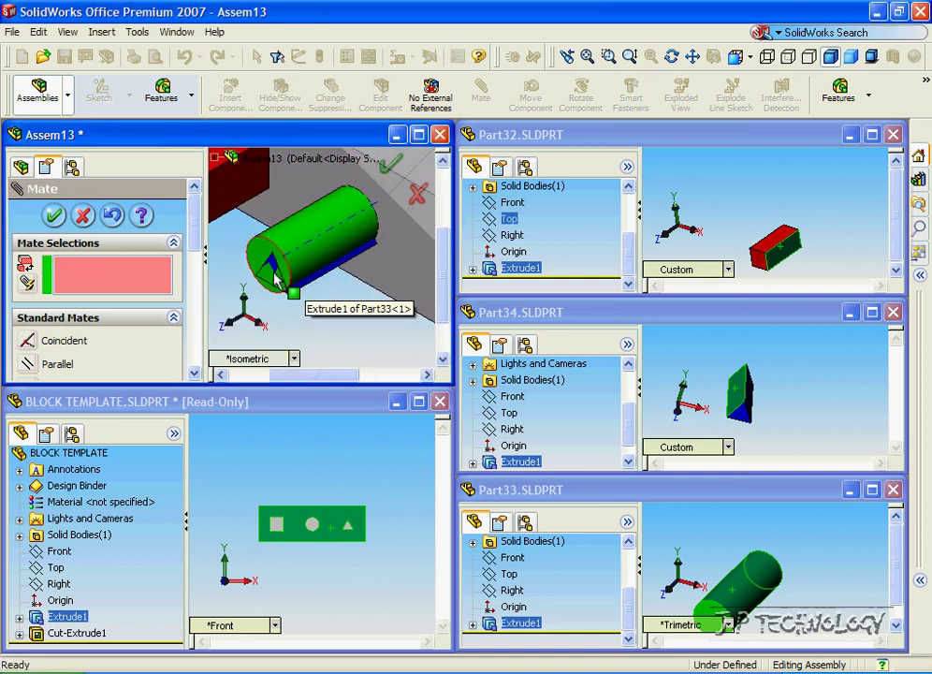
pyautogui.moveTo(312, 285); pyautogui.dragTo(368, 289)
pyautogui.moveTo(368, 290); pyautogui.dragTo(356, 264, button='middle')
pyautogui.click(356, 260)
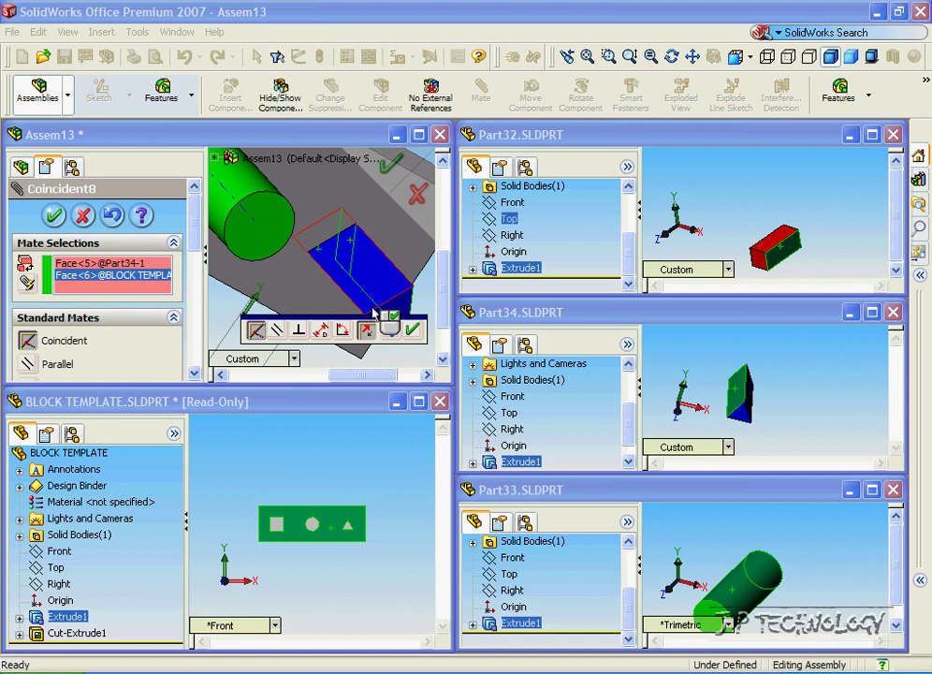
pyautogui.click(418, 335)
pyautogui.scroll(5, 249, 317)
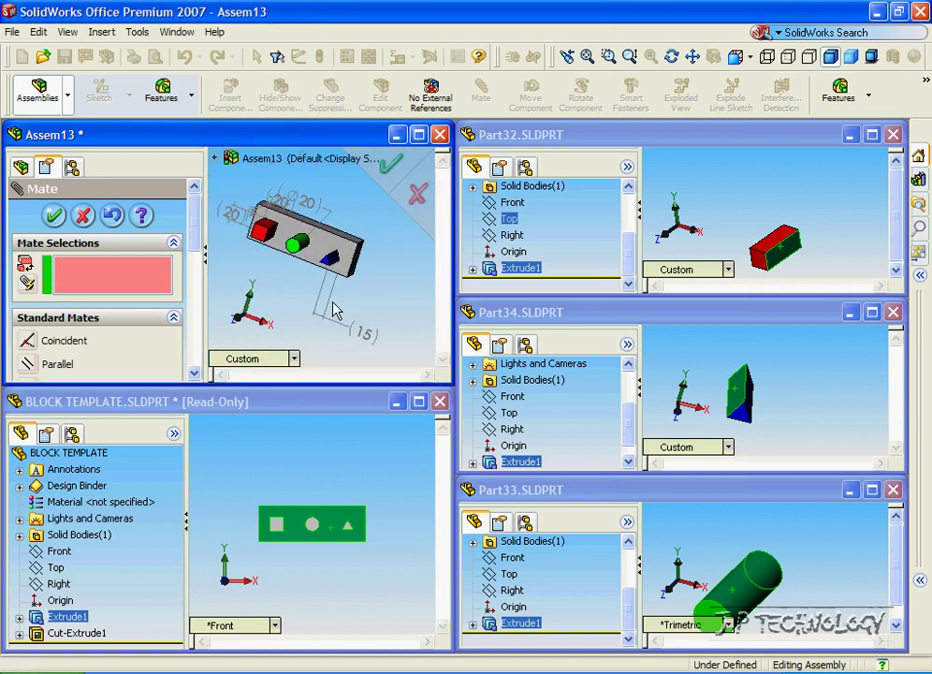
pyautogui.click(53, 212)
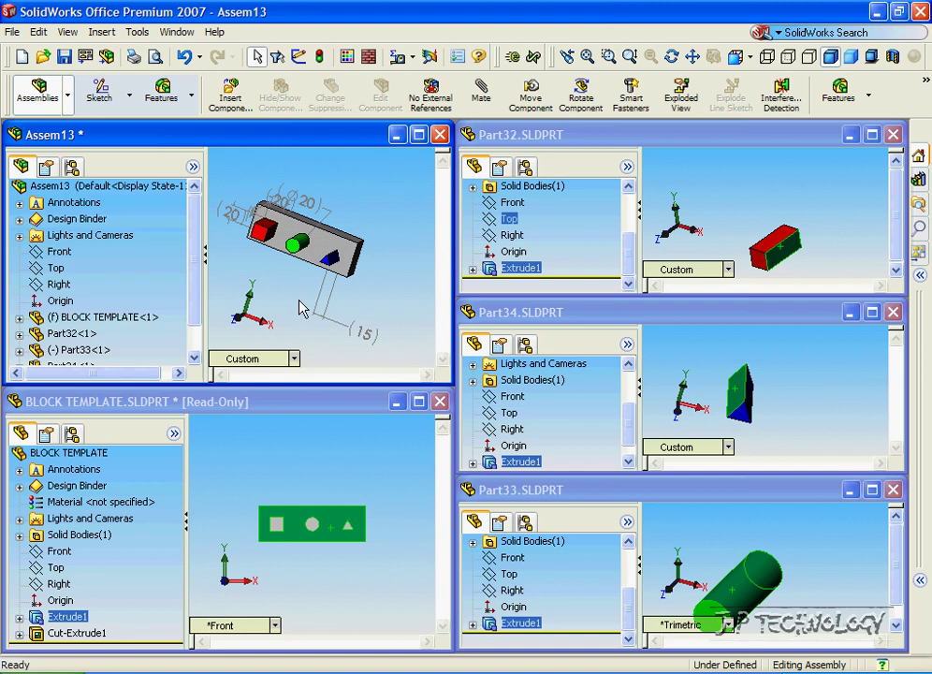
# Step: Maximize the assembly window and examine from several angles how the three parts sit in the block template
pyautogui.click(420, 138)
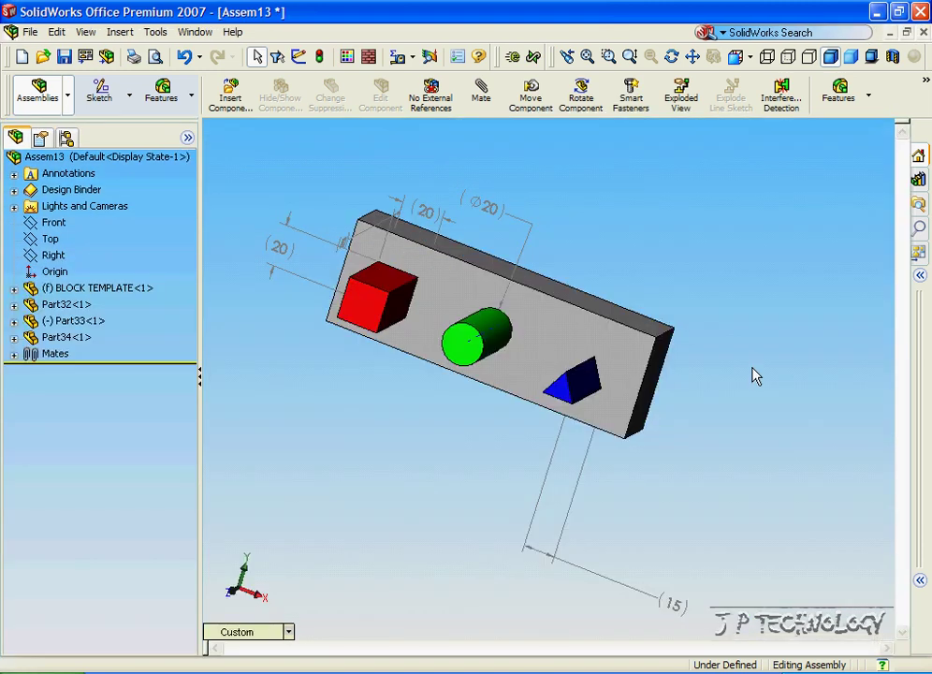
pyautogui.press('Right')
pyautogui.press('Right')
pyautogui.press('Right')
pyautogui.press('Right')
pyautogui.press('Right')
pyautogui.press('Down')
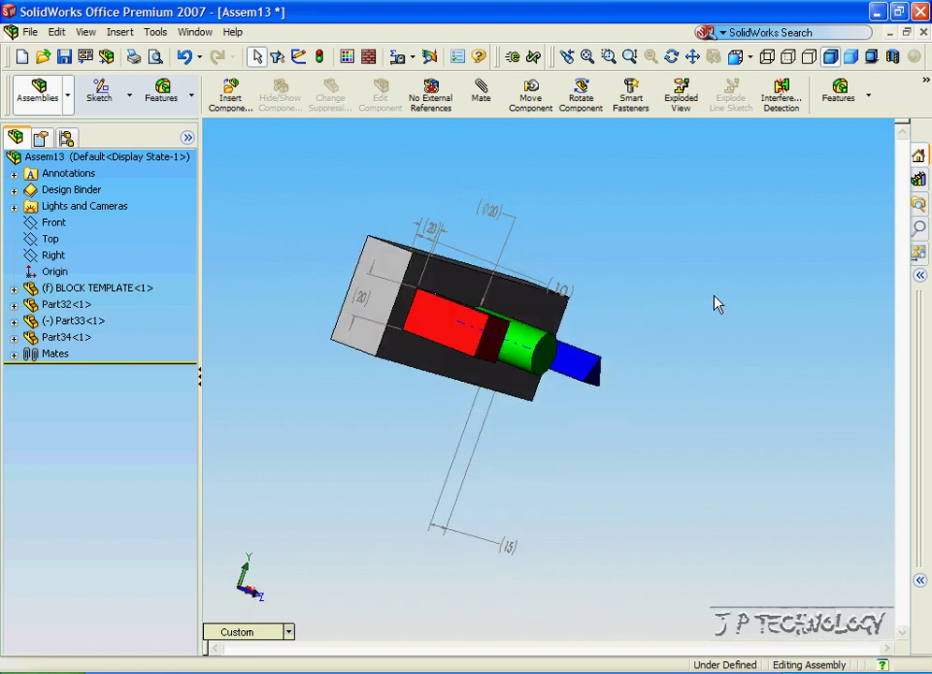
pyautogui.press('Right')
pyautogui.press('Right')
pyautogui.press('Right')
pyautogui.press('Right')
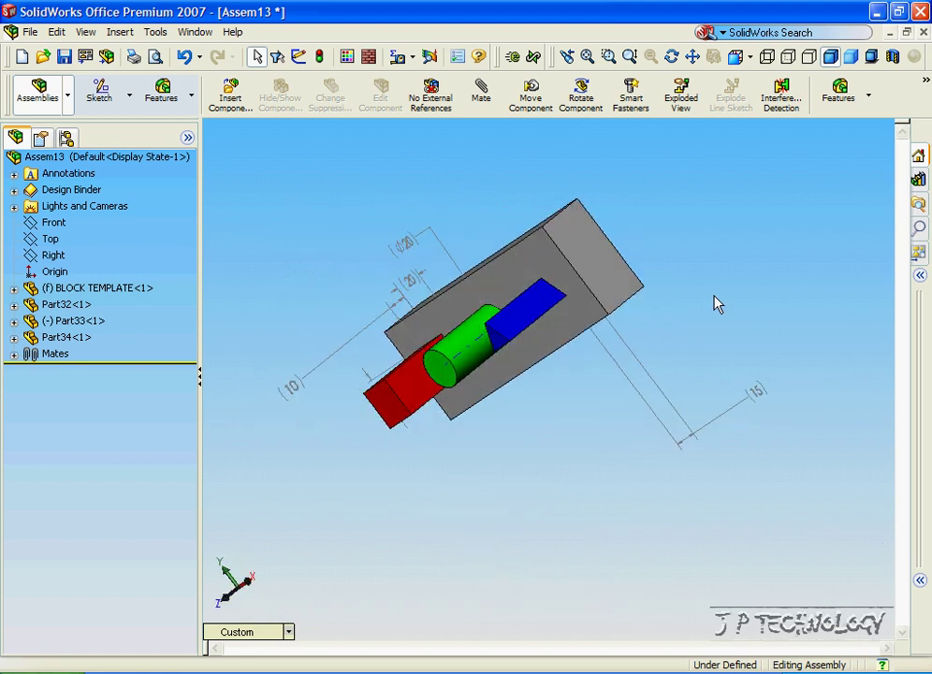
# Step: Tile all open document windows horizontally so the assembly and its parts show together
pyautogui.click(195, 32)
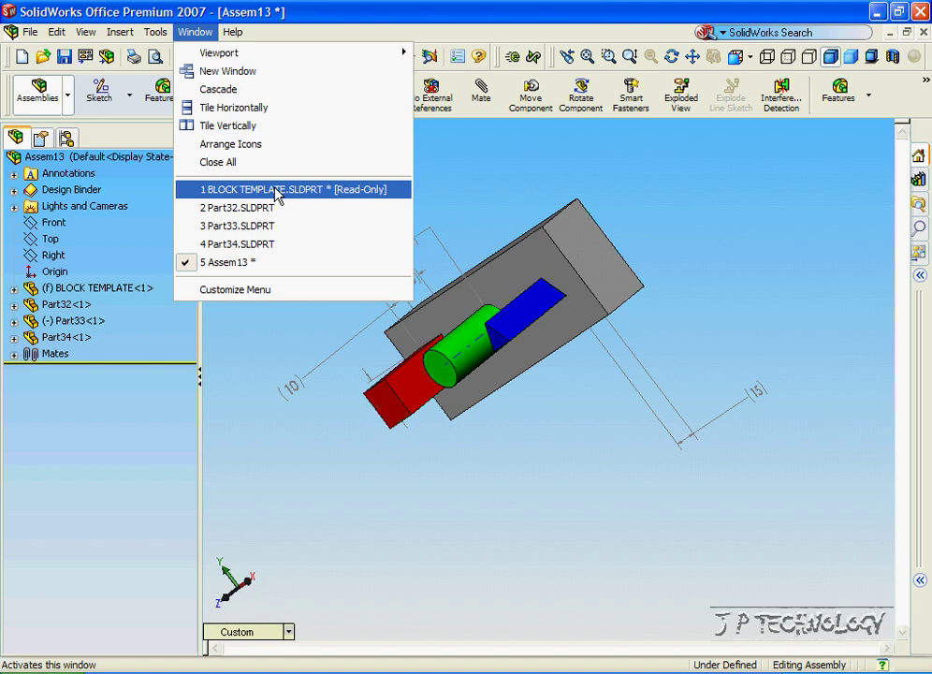
pyautogui.click(254, 111)
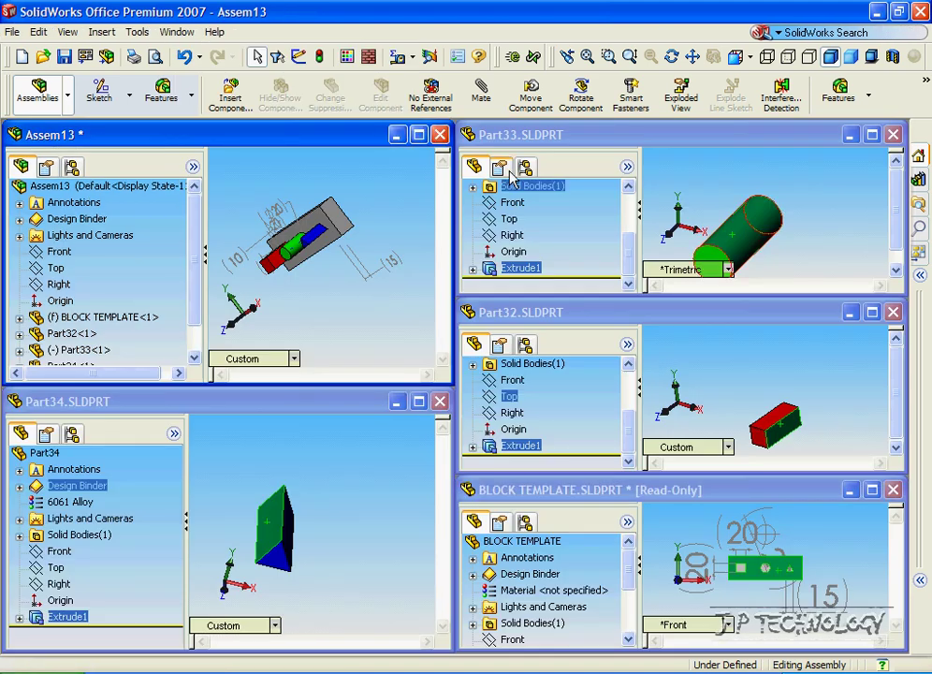